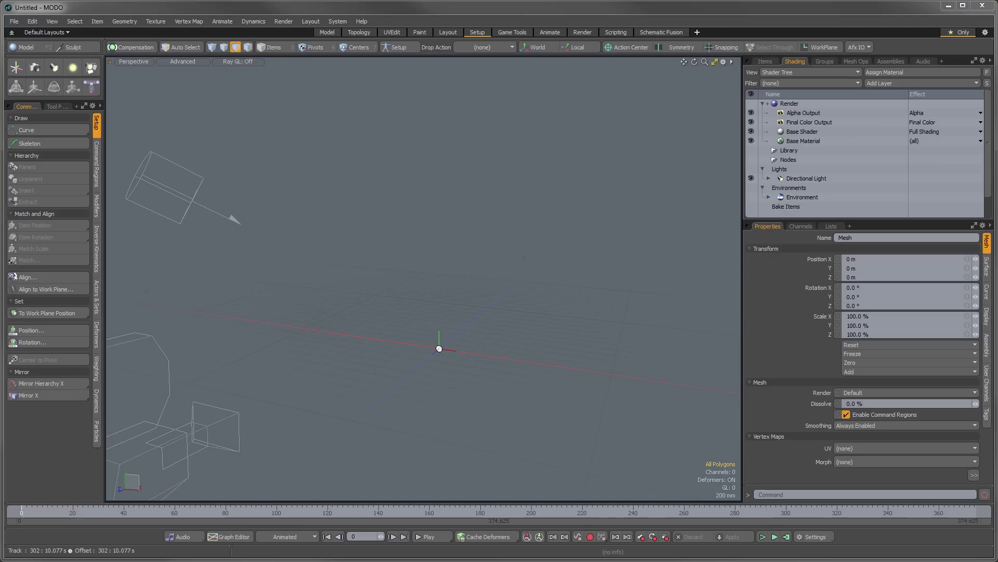
Step: Open the recent scene CycWallBaseScene.lxo
click(16, 22)
mouse_move(29, 68)
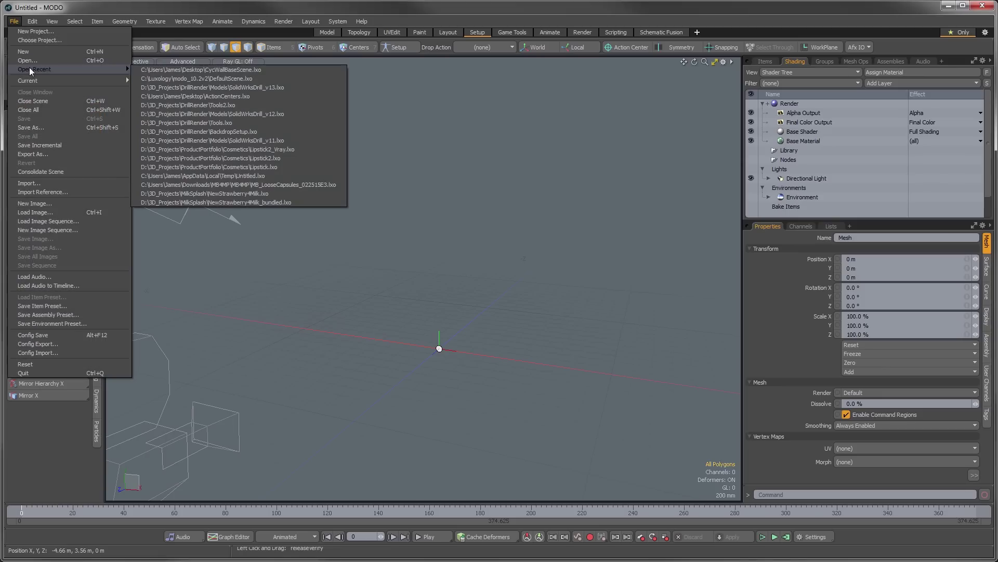
click(160, 70)
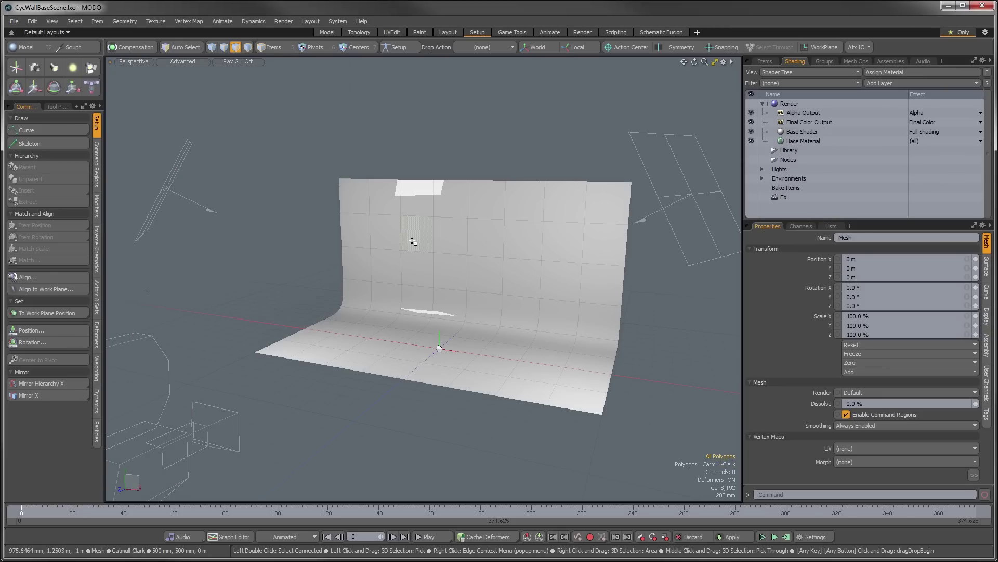
Step: Save the cyc wall scene as DefaultScene in the C:\Luxology\modo_10.2v2 folder
alt+drag(397, 296, 439, 323)
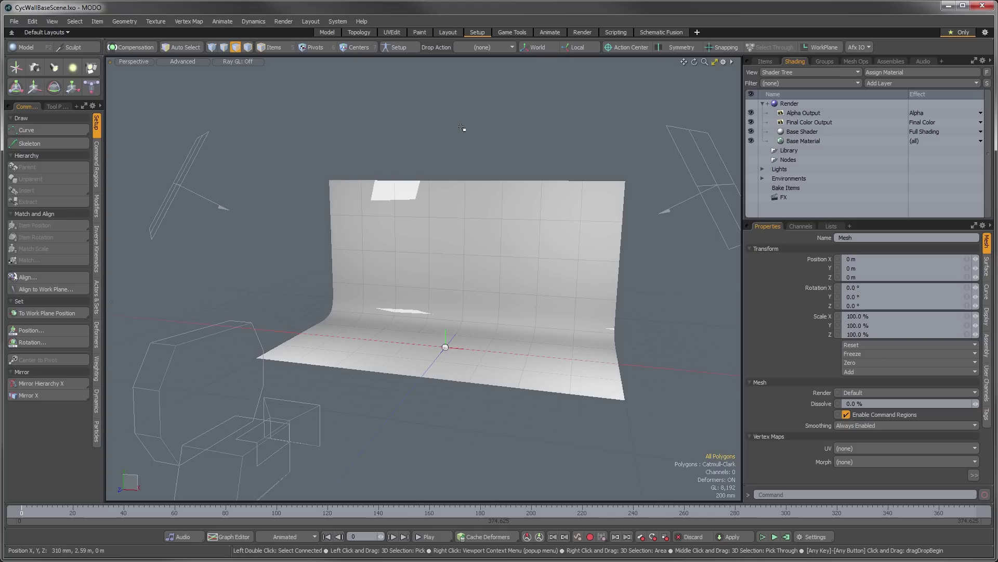
click(14, 21)
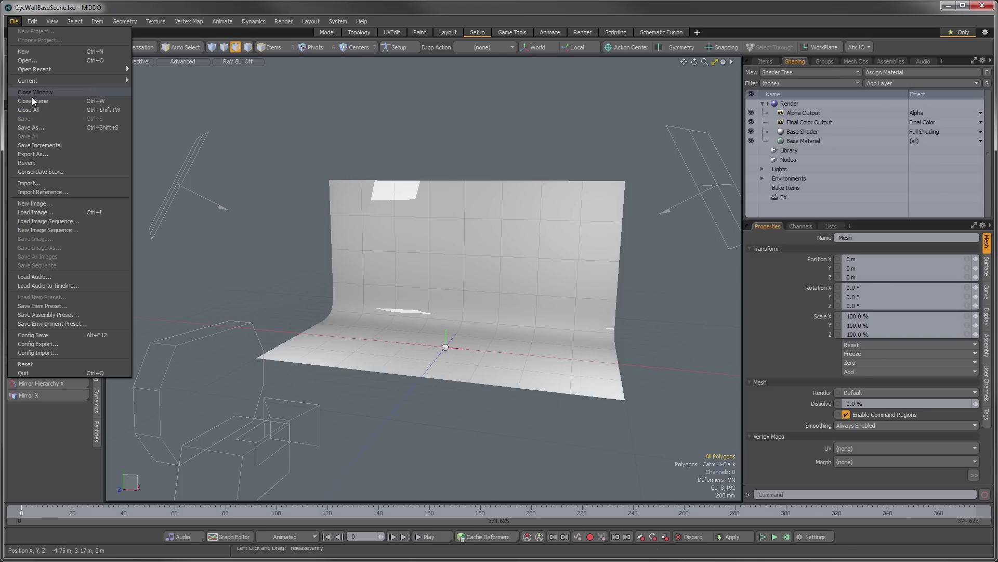
click(40, 127)
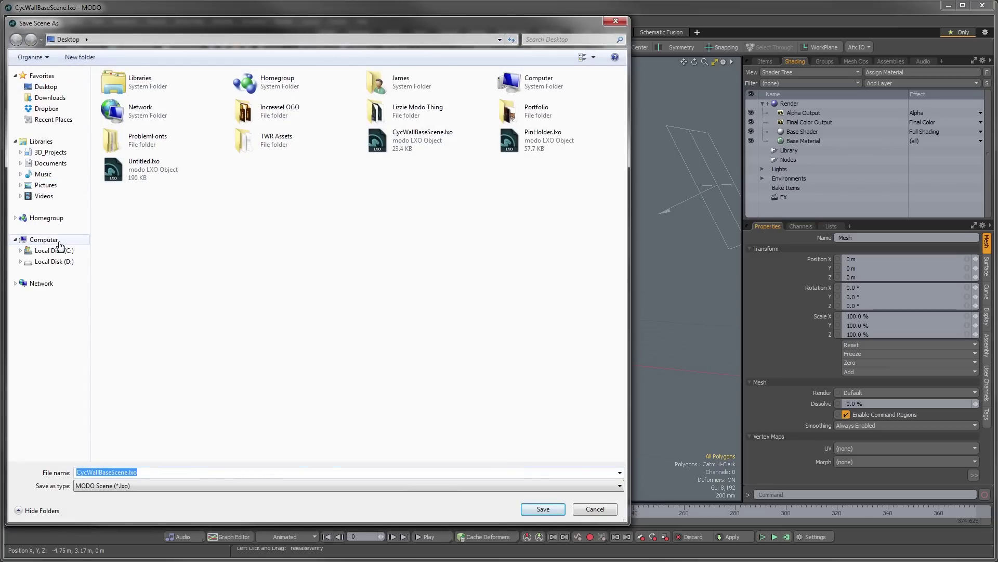
click(58, 250)
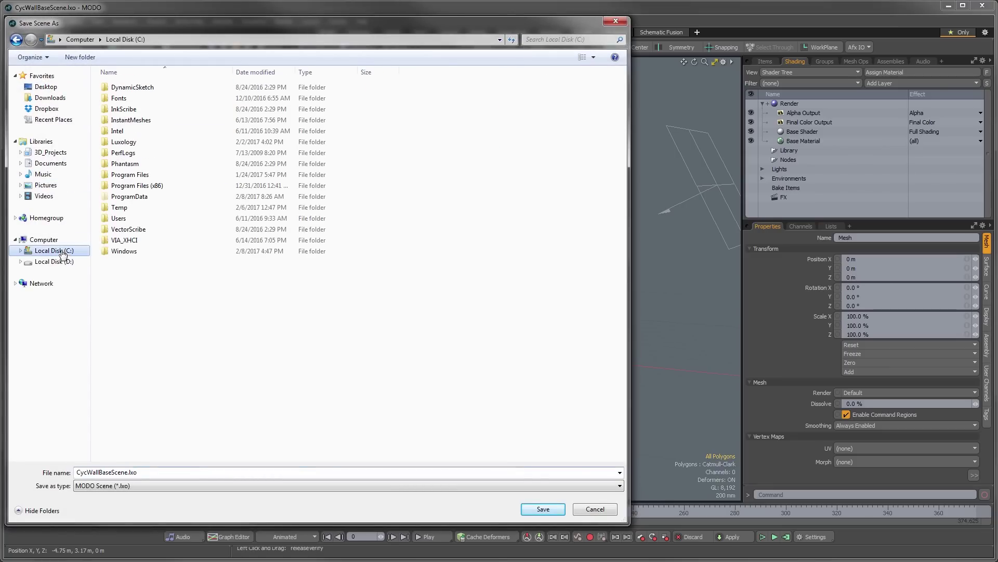
double_click(130, 142)
click(132, 89)
double_click(132, 89)
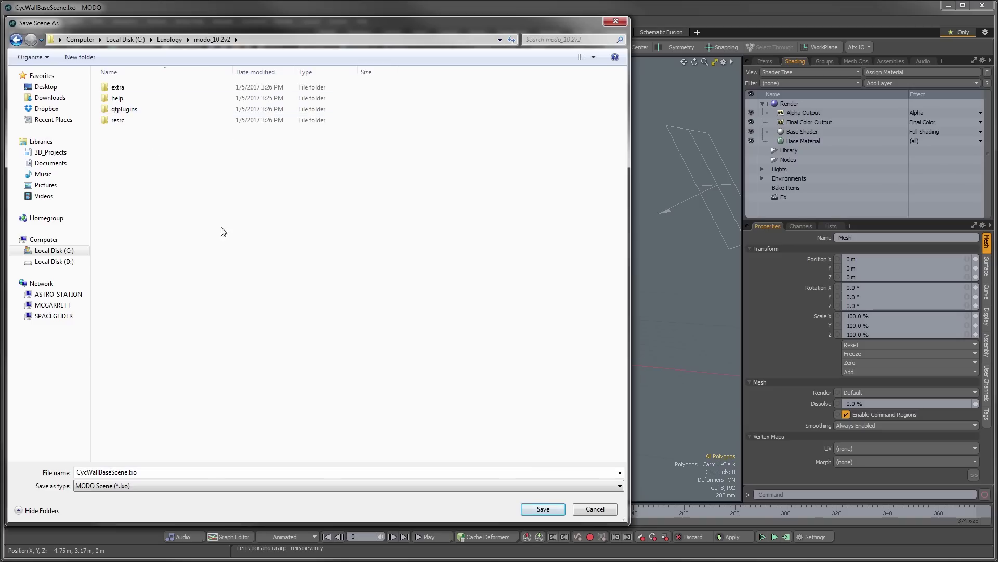
double_click(128, 473)
drag(128, 474, 73, 474)
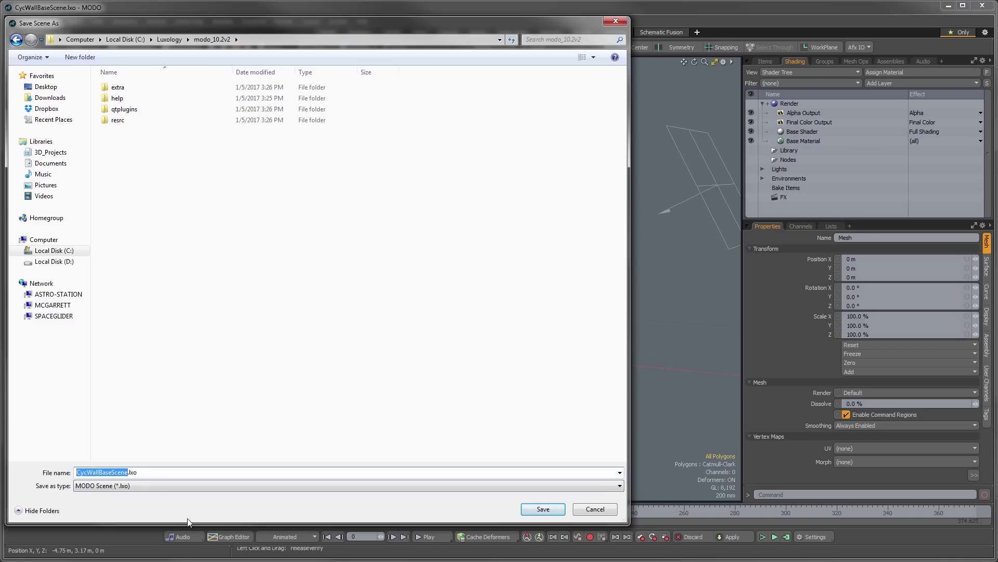
text(DefaultScene)
key(Return)
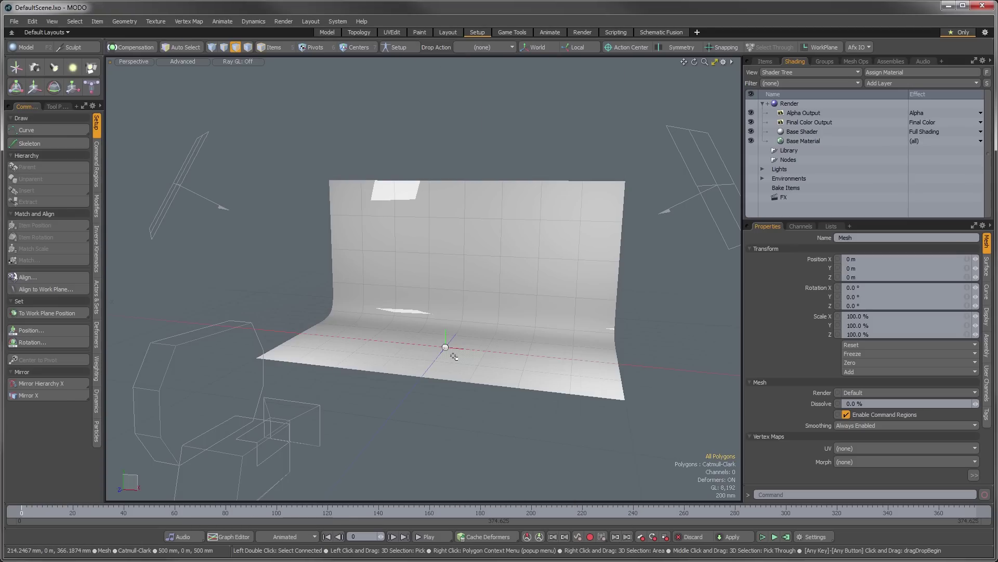
Step: Set C:\Luxology\modo_10.2v2\DefaultScene.lxo as the default scene in the application preferences and close MODO
click(338, 22)
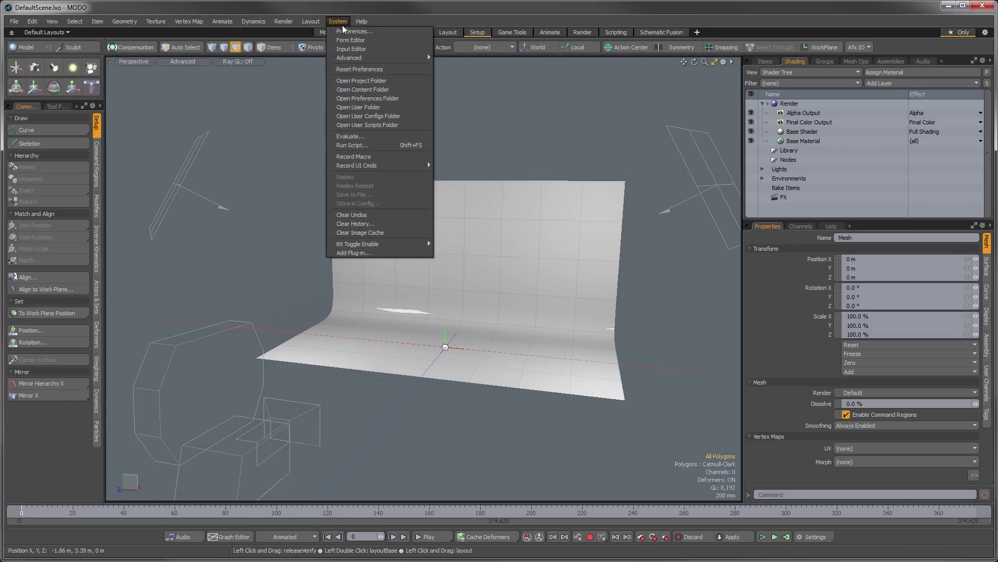
click(344, 32)
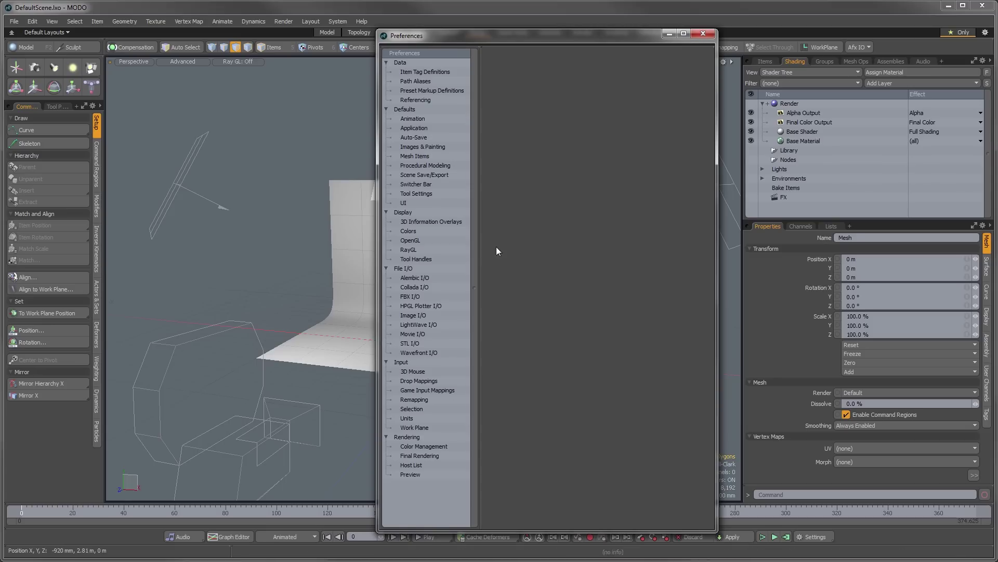
click(409, 128)
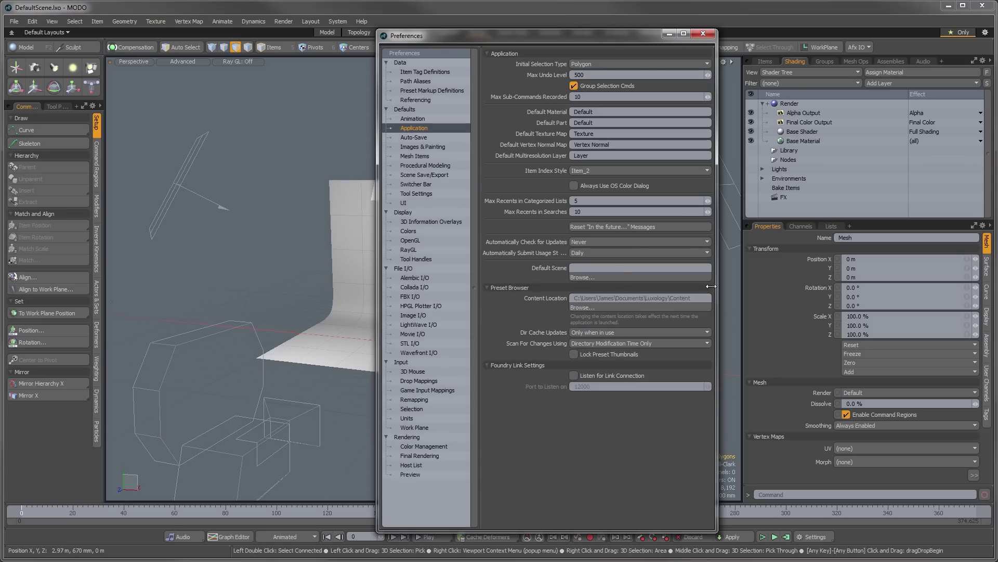
click(579, 277)
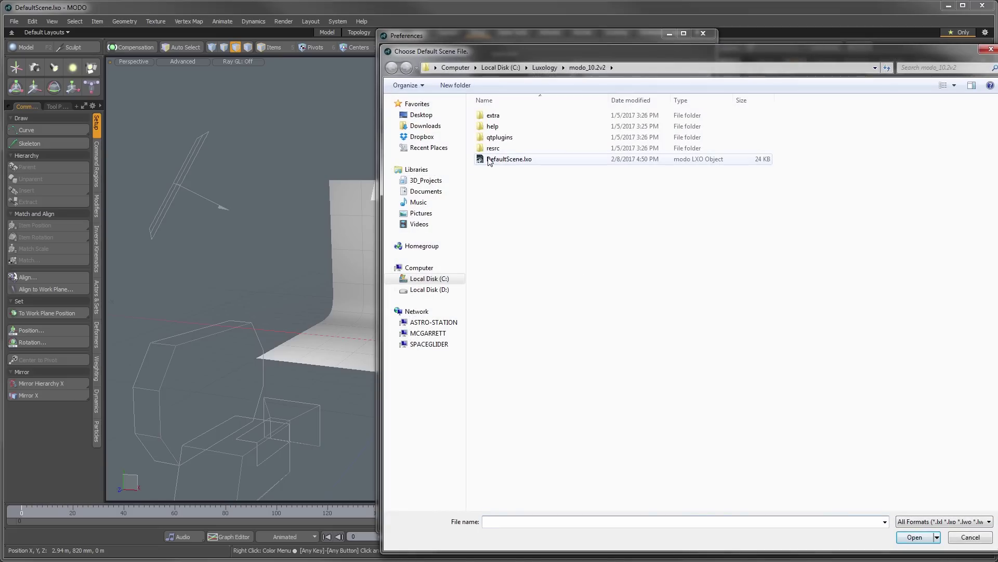
click(503, 161)
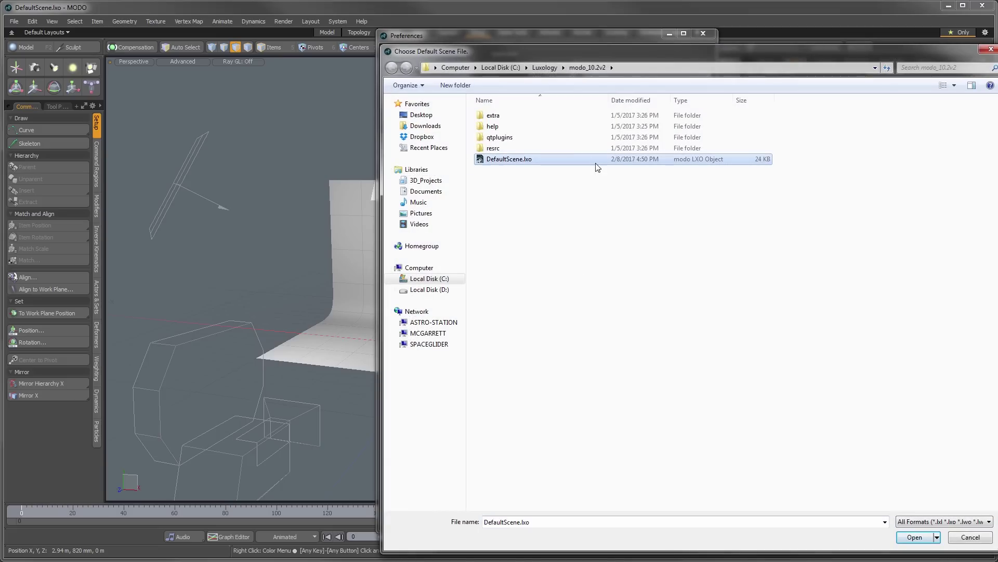
click(917, 539)
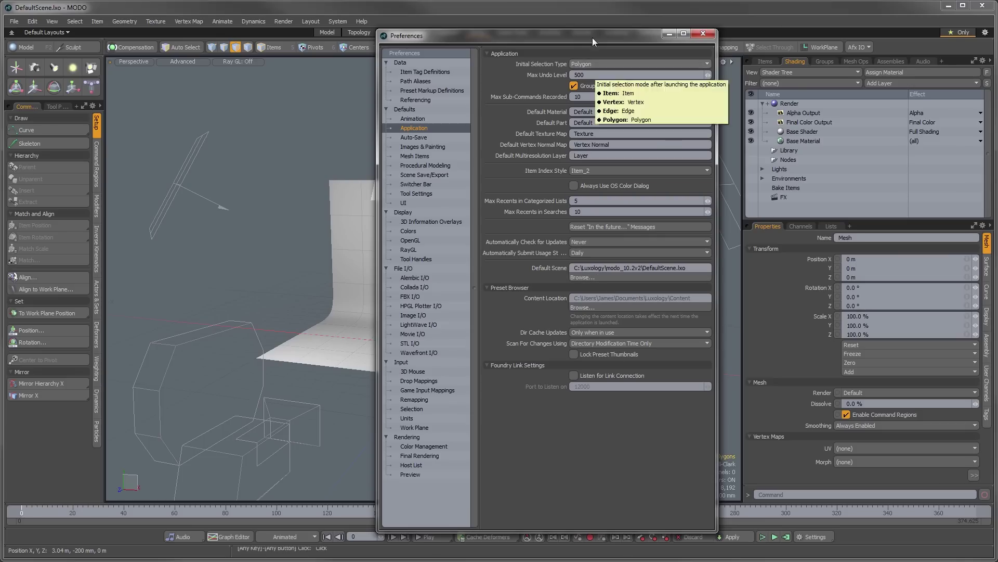
drag(618, 33, 582, 23)
click(664, 23)
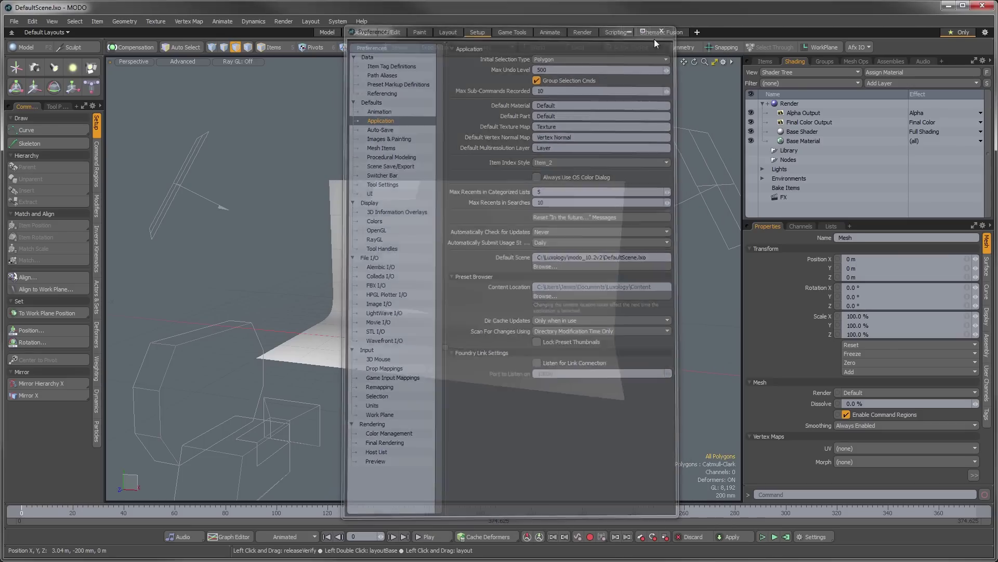
click(985, 7)
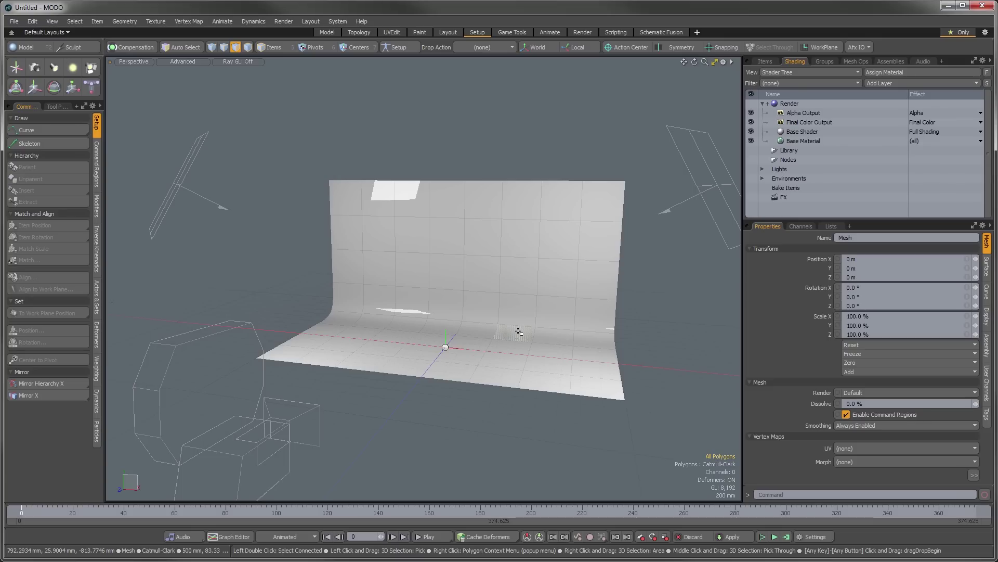
Step: Add a unit sphere and a unit cylinder at the centre of the cyc wall scene
click(34, 47)
click(64, 130)
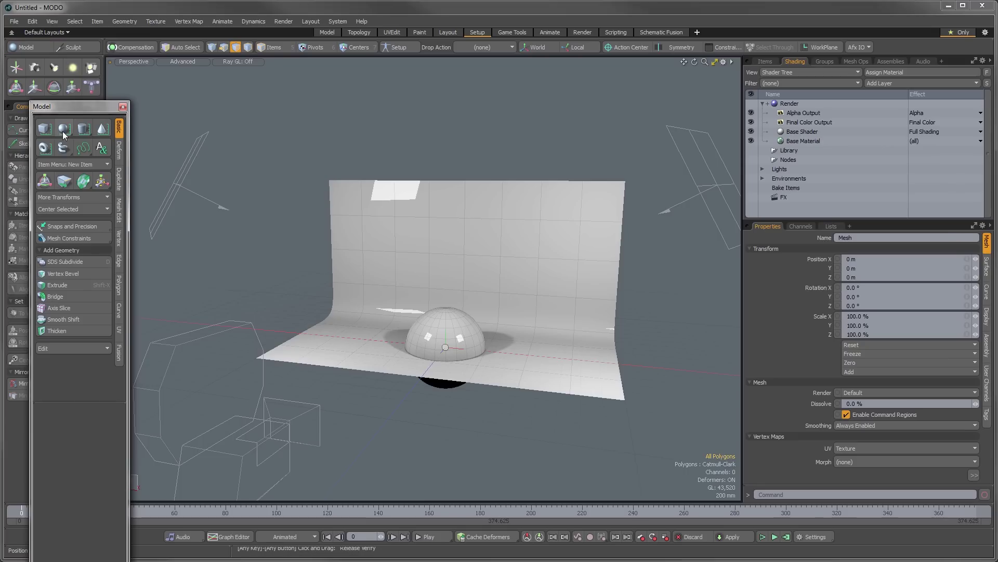
click(82, 128)
ctrl+alt+drag(442, 359, 448, 333)
Step: Select all of the cylinder's connected polygons and reposition them with the Move tool
key(5)
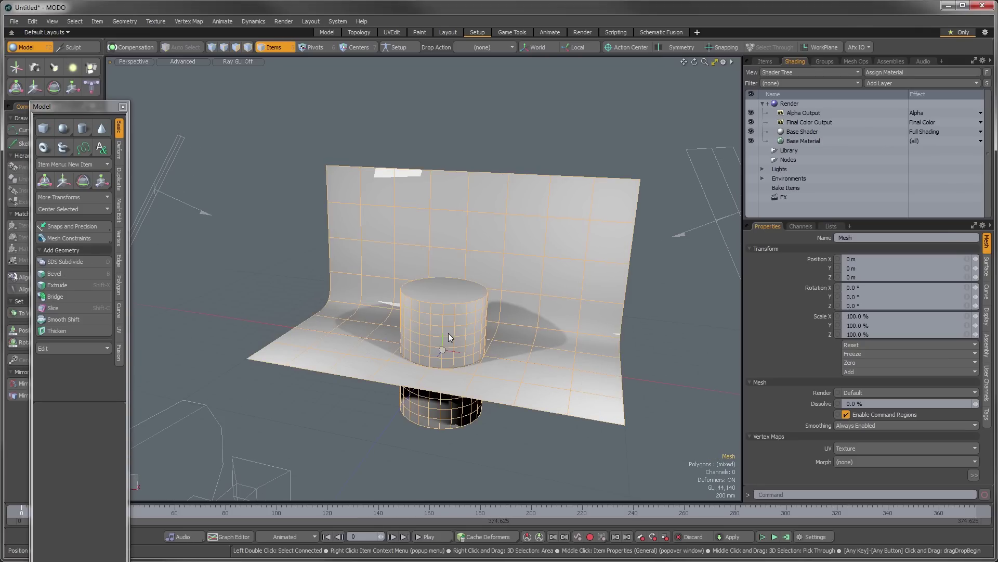
key(3)
double_click(440, 310)
key(w)
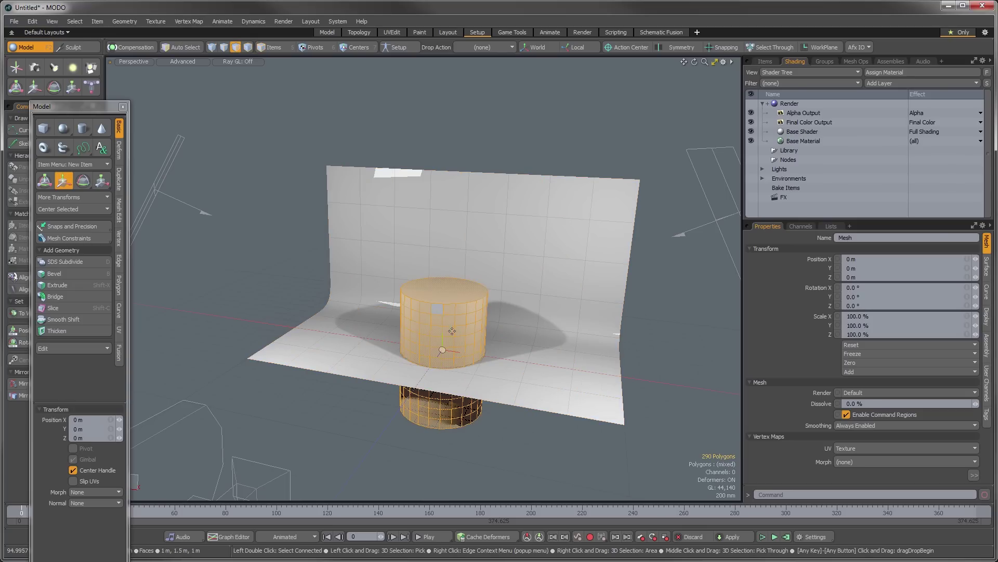
drag(462, 354, 449, 371)
click(529, 428)
Step: Create a new scene and switch to the Animate layout
key(ctrl+n)
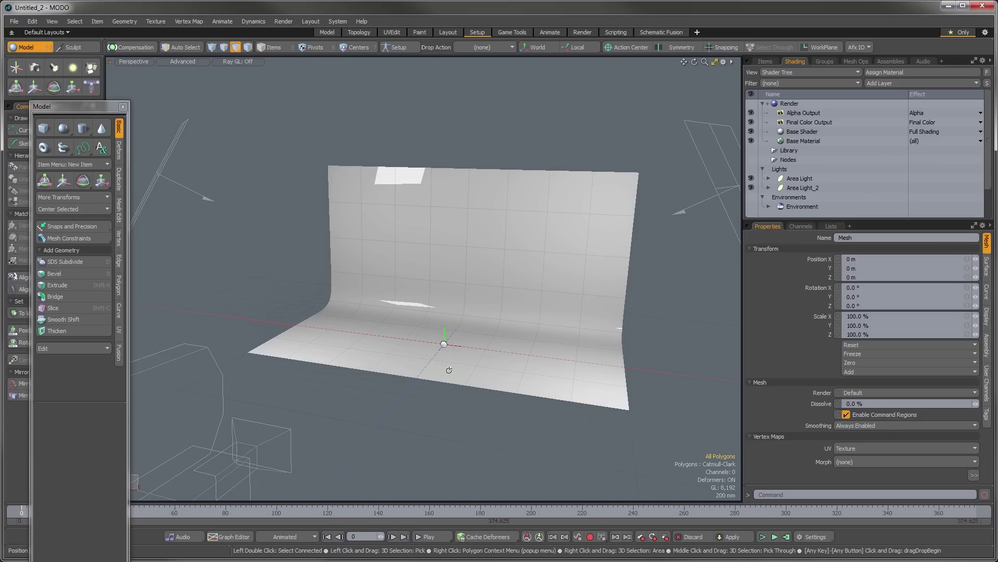
click(123, 106)
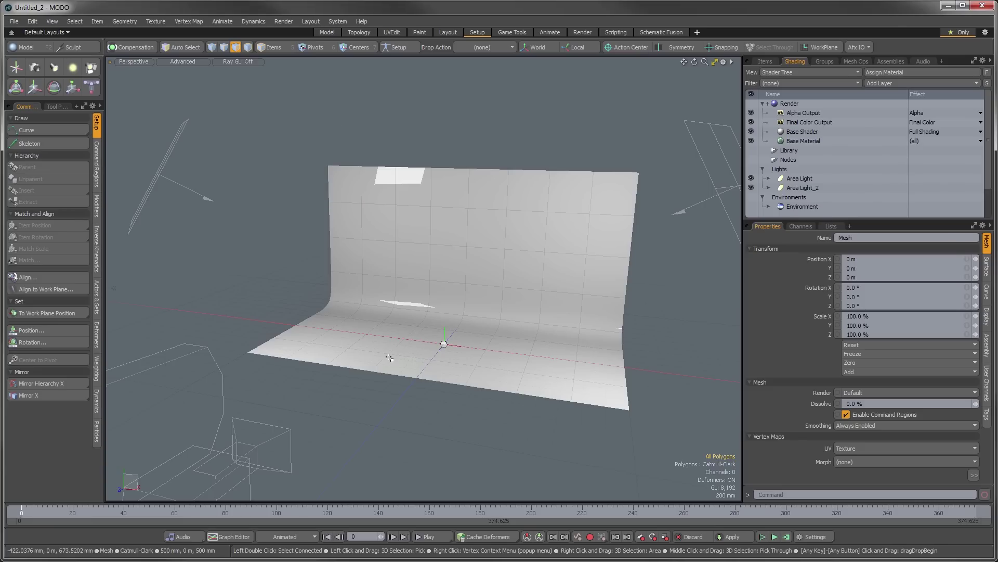
key(ctrl+Tab)
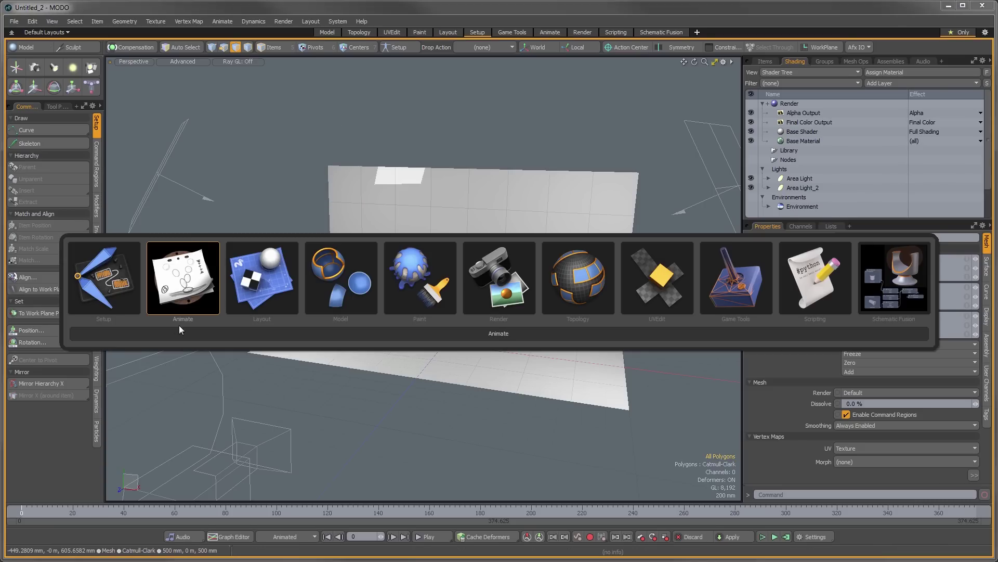
click(192, 295)
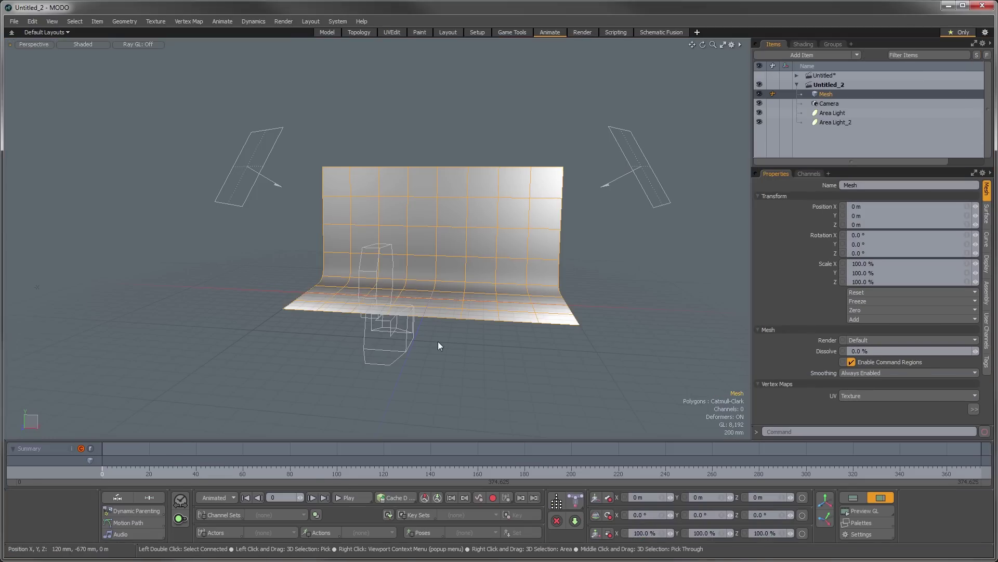
Step: Select the Render item's Enable channels for Indirect Illumination, Environment Importance Sampling and Irradiance Caching
click(801, 44)
click(798, 88)
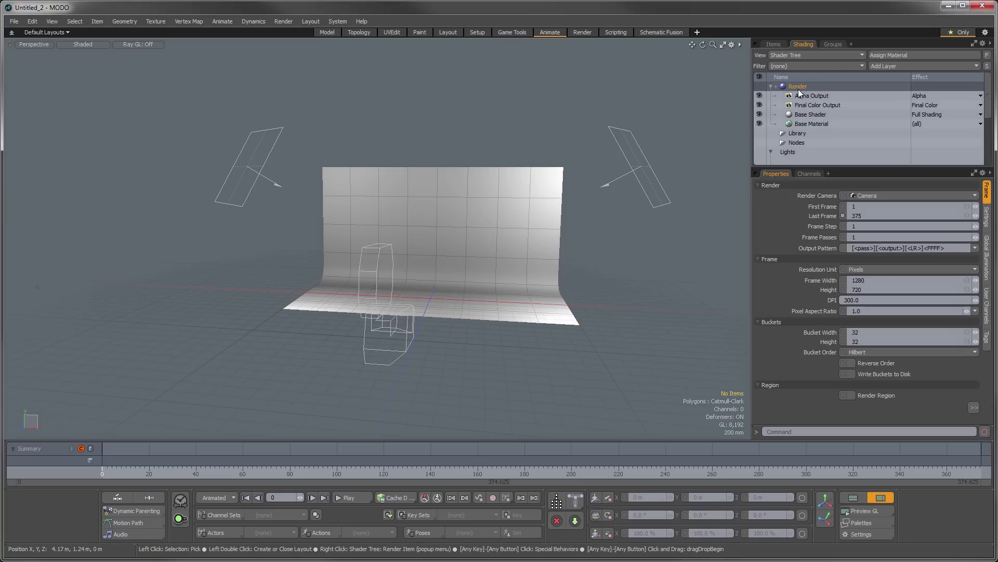
click(990, 251)
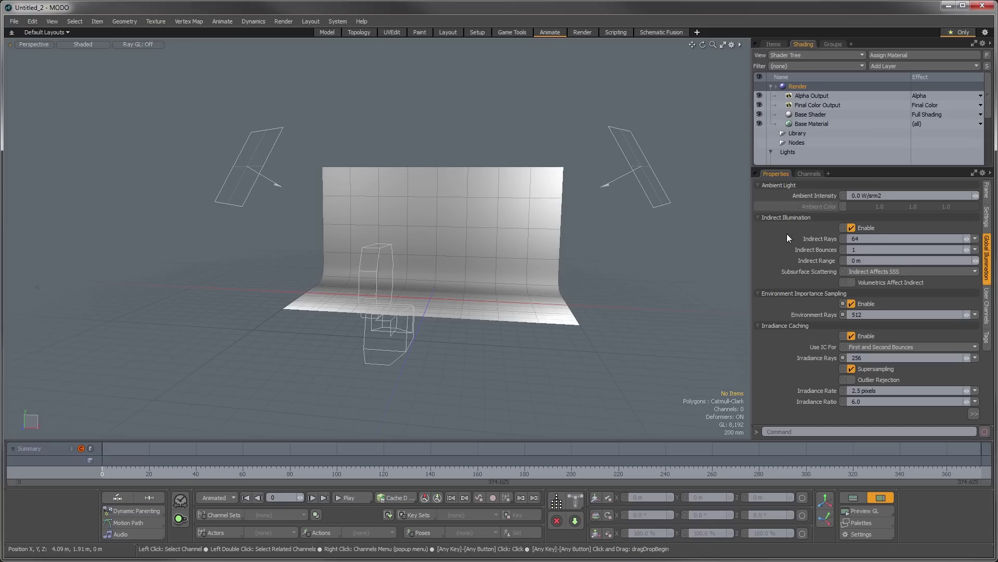
click(829, 227)
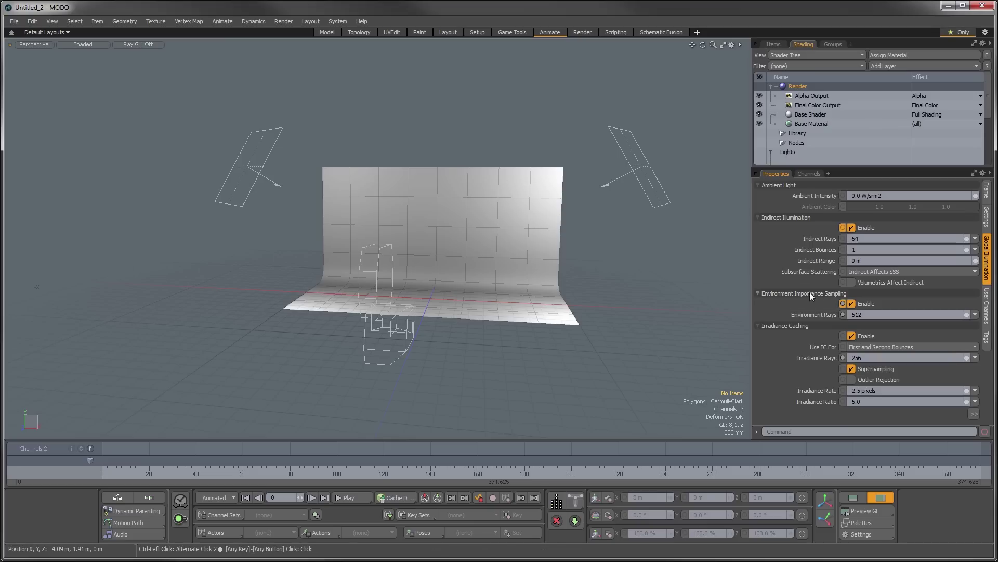
ctrl+click(820, 336)
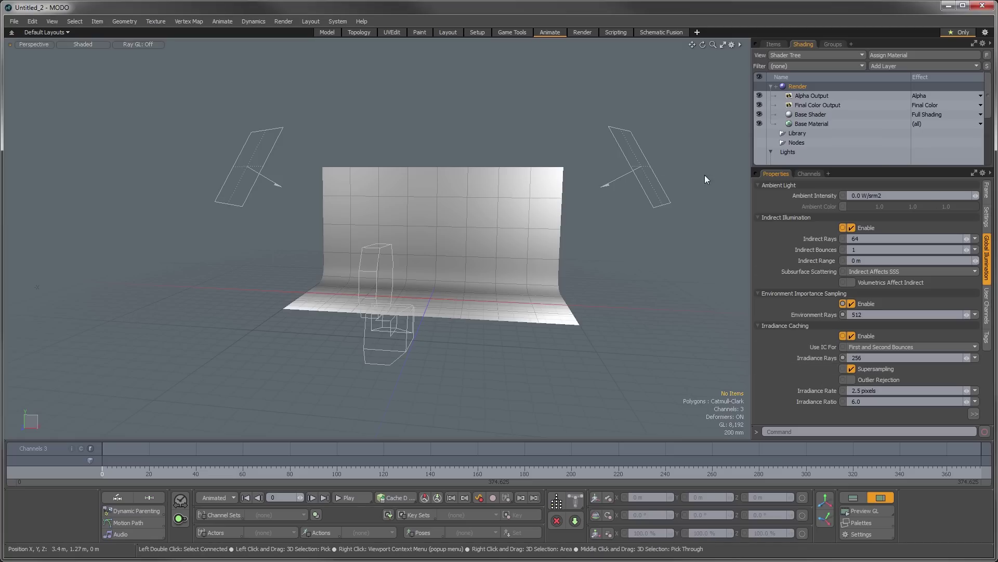
Step: Create a channel set named MyChannels from the selected channels
click(224, 514)
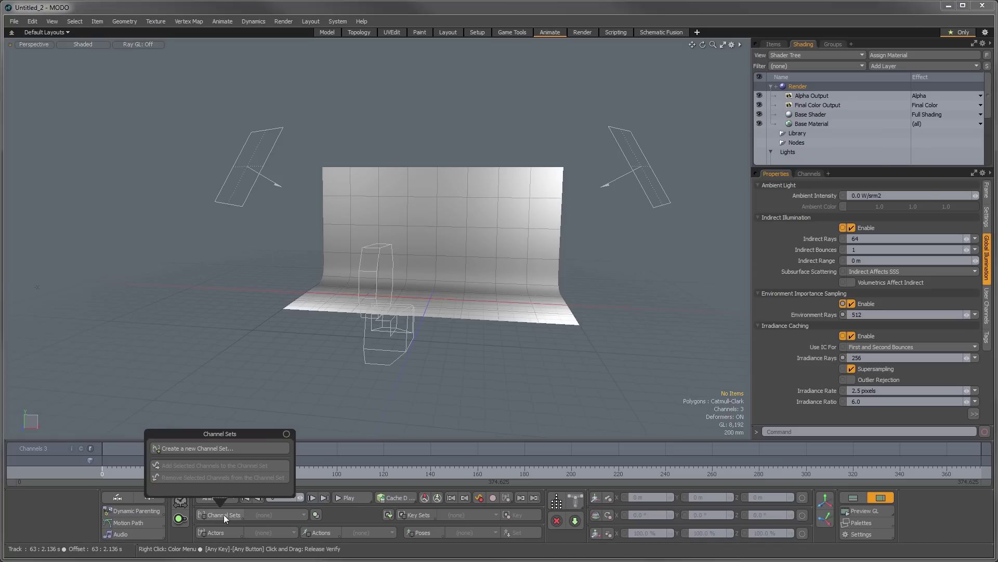
click(211, 450)
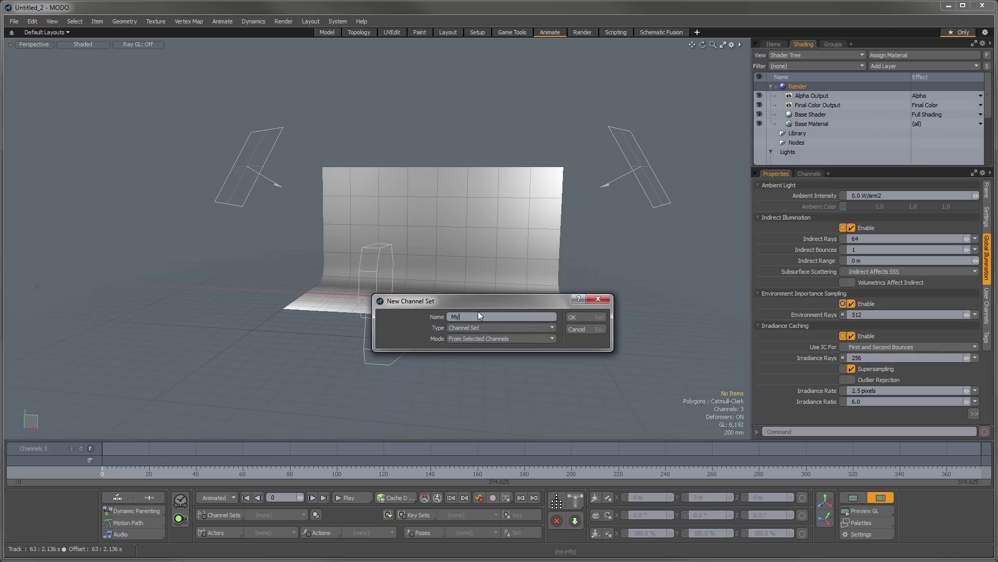
text(MyChannels)
click(574, 317)
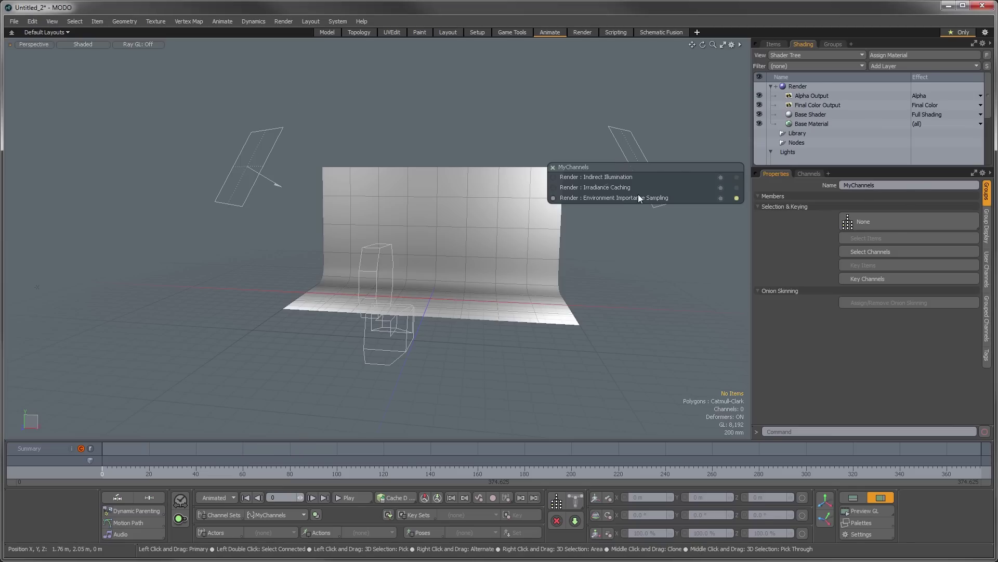
Step: Move the MyChannels overlay to the viewport's upper-left corner and switch off Irradiance Caching and Environment Importance Sampling in it
drag(638, 166, 100, 61)
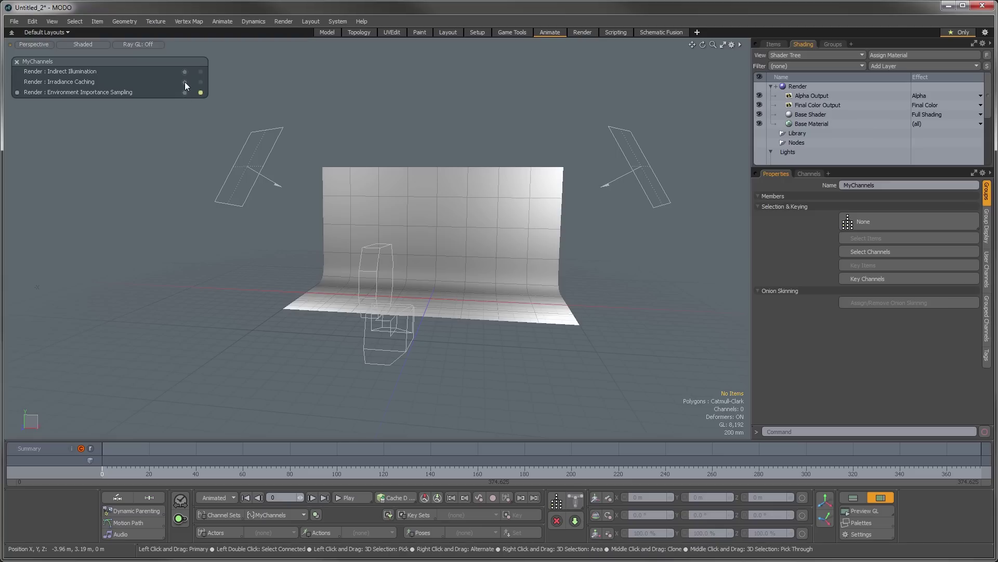
click(185, 82)
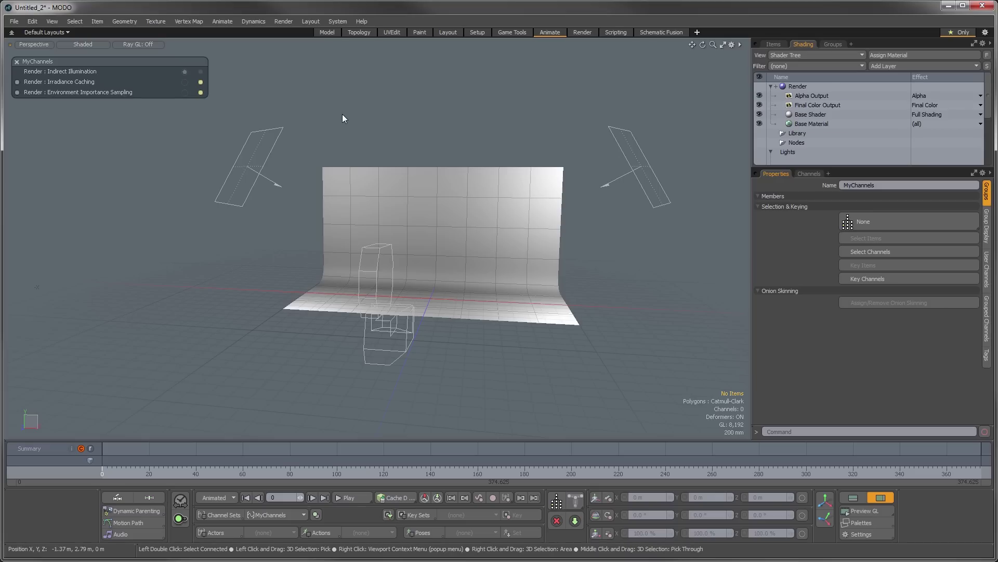
Step: Add the Render item's Frame Width and Height channels to the MyChannels channel set
click(798, 87)
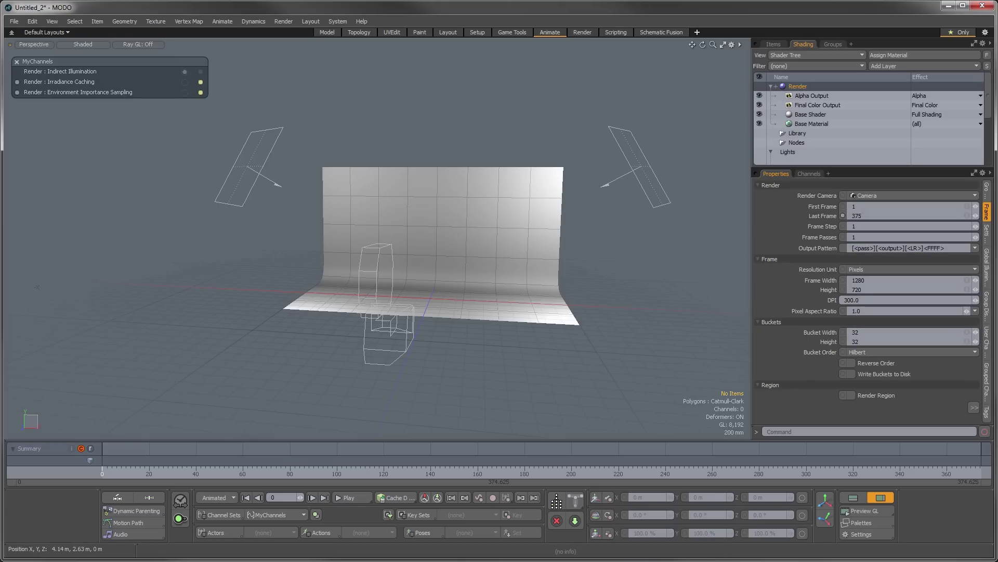
click(840, 282)
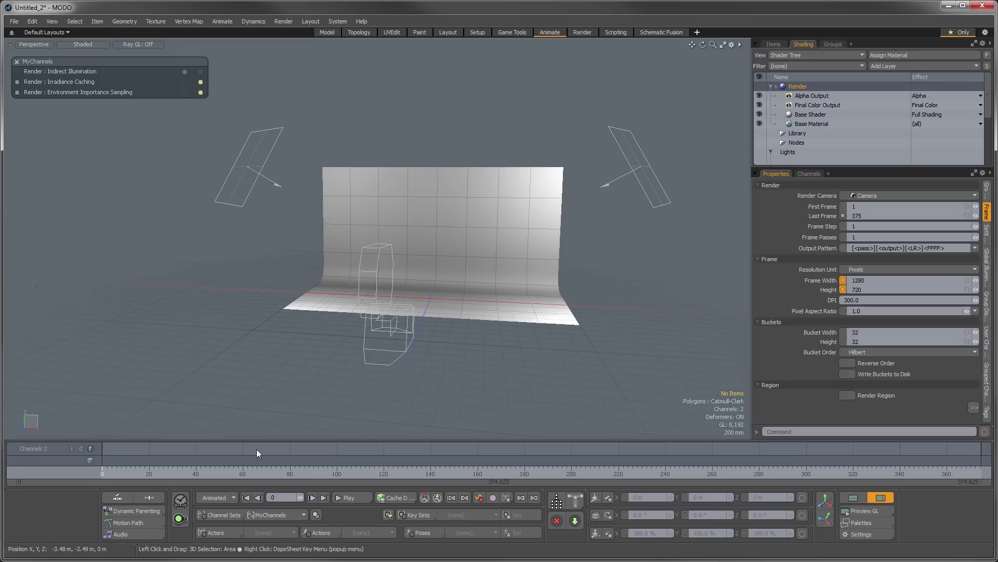
click(223, 515)
click(204, 465)
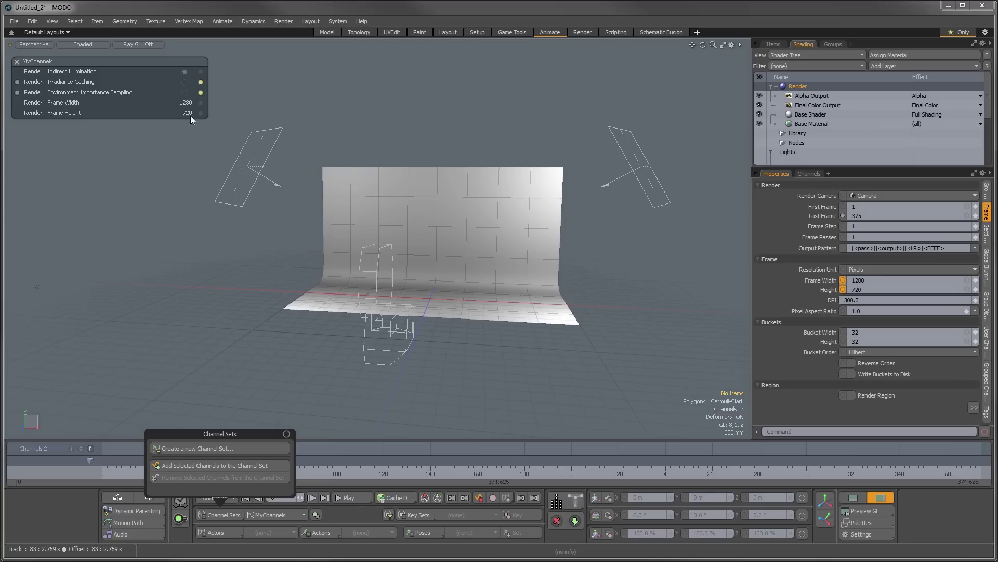
click(196, 188)
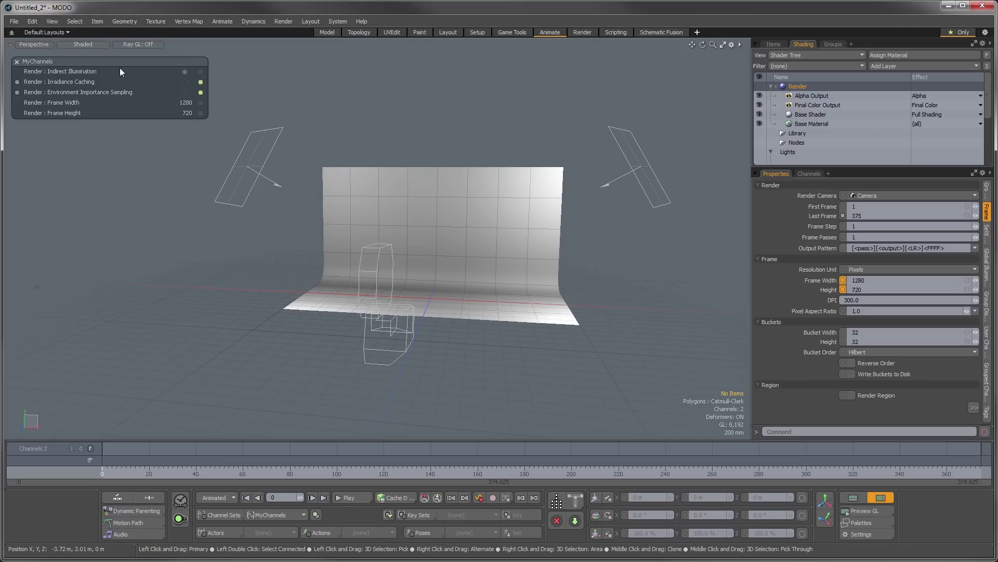
Step: Switch the active channel set to (none) and back to MyChannels
click(279, 514)
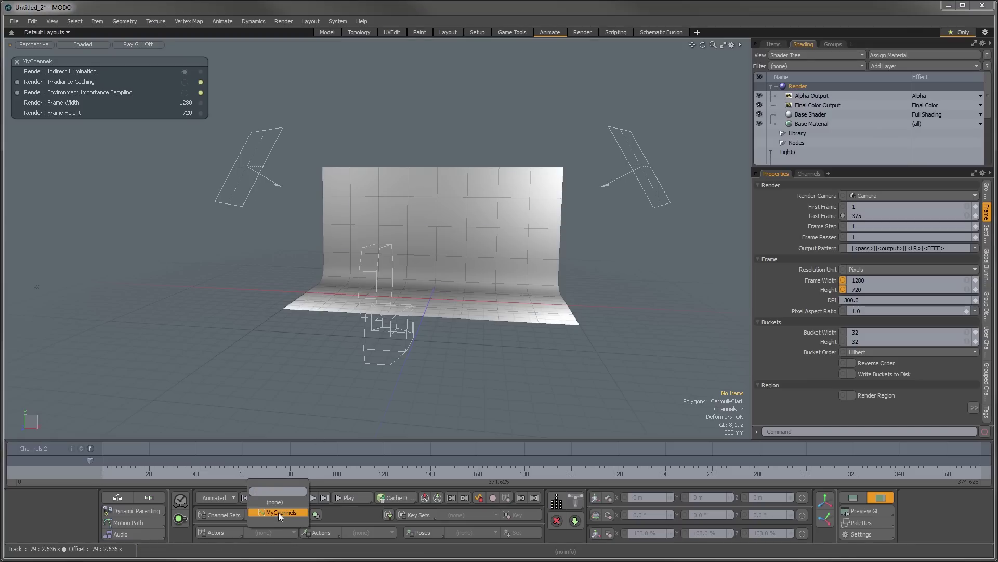
click(279, 504)
click(276, 513)
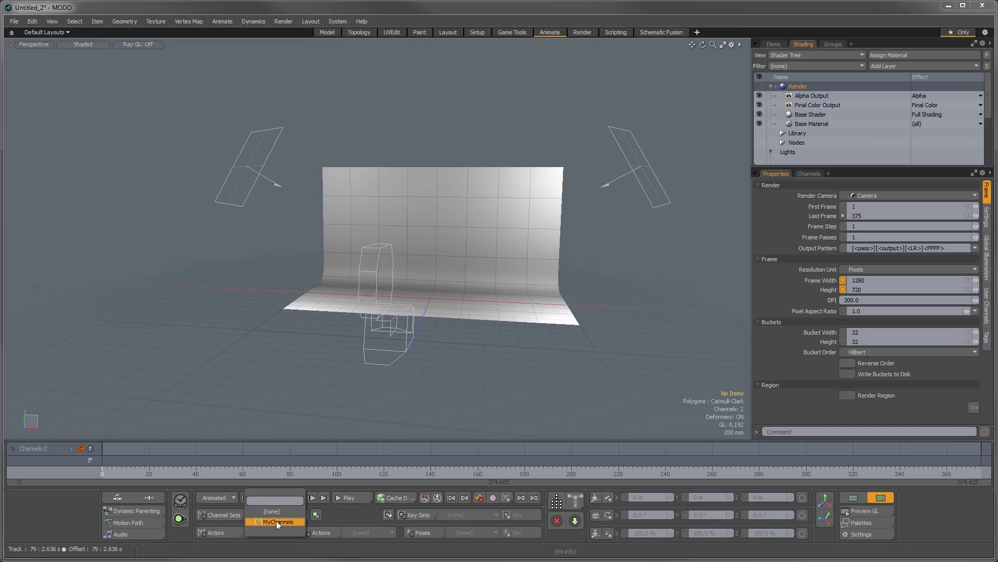
click(276, 520)
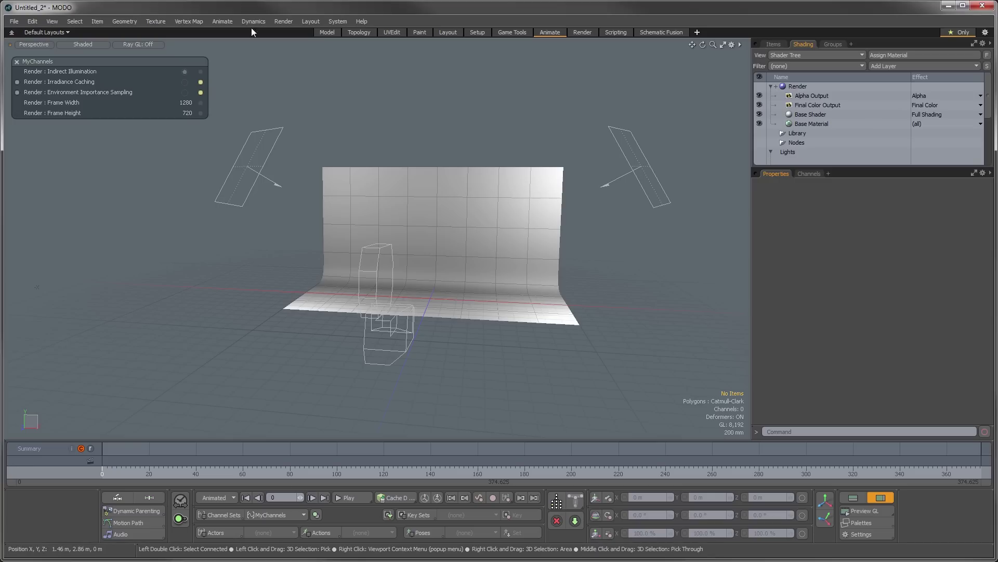
Step: Save the scene over DefaultScene.lxo in the modo_10.2v2 folder and close MODO
click(14, 22)
click(42, 127)
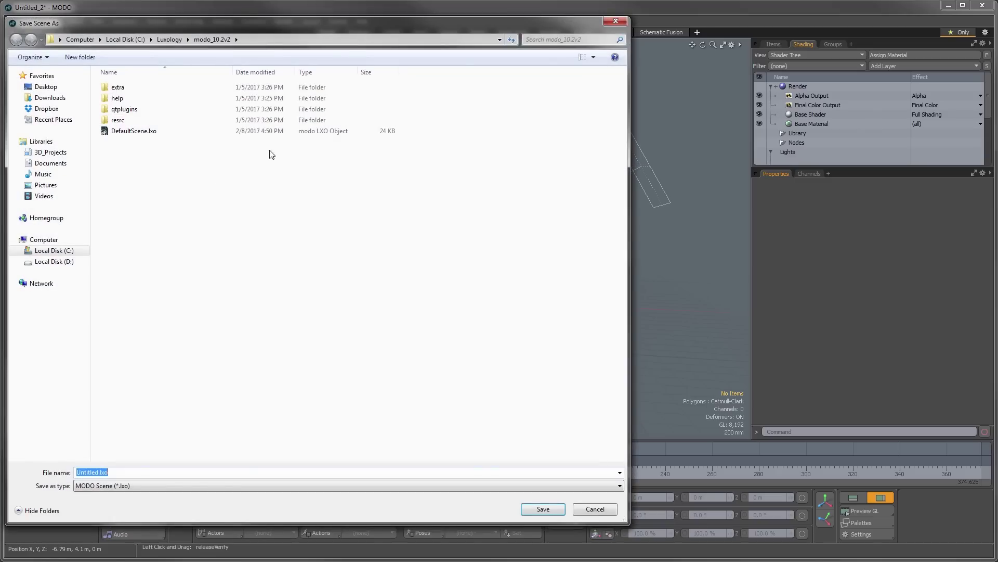
click(153, 132)
click(543, 509)
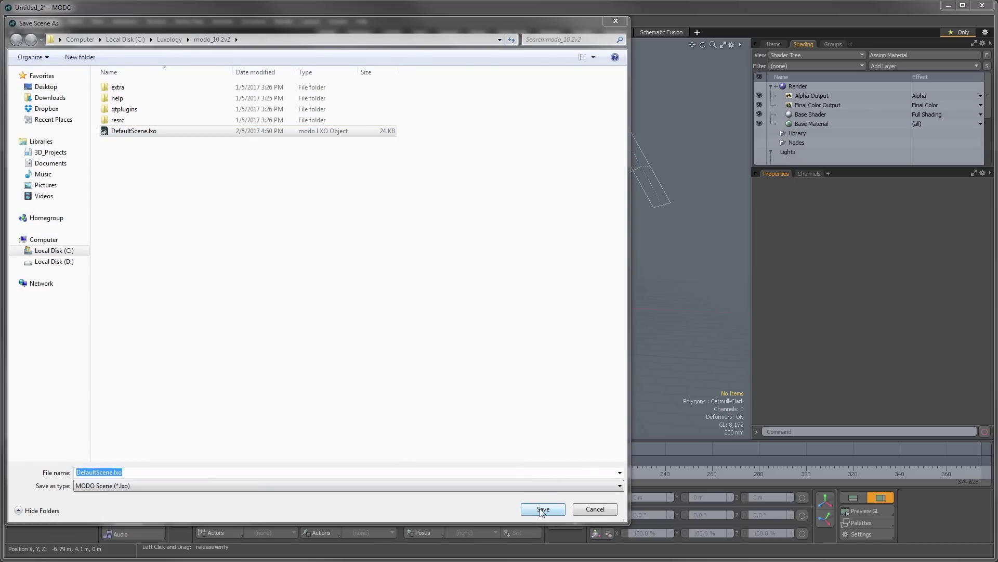
click(588, 337)
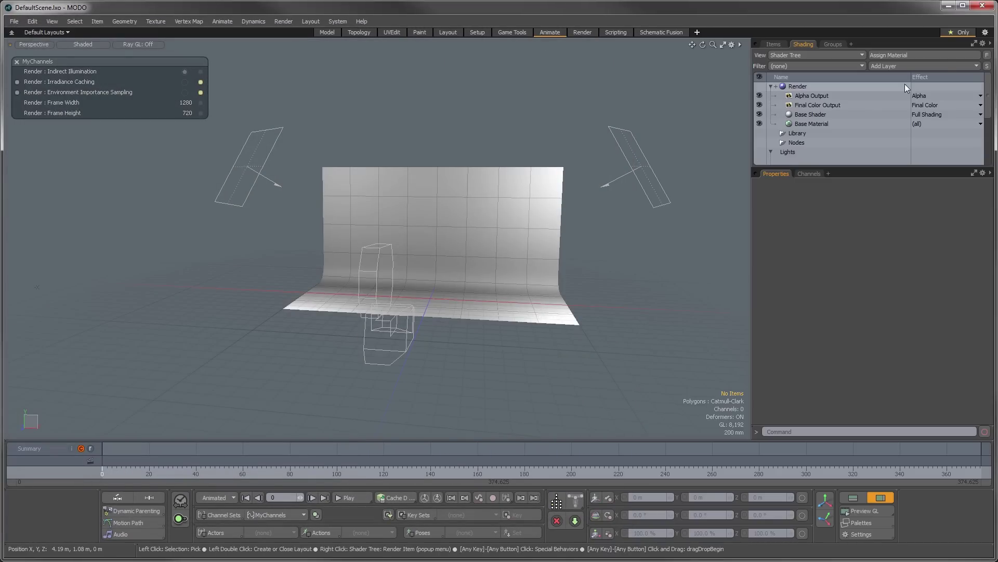
click(982, 5)
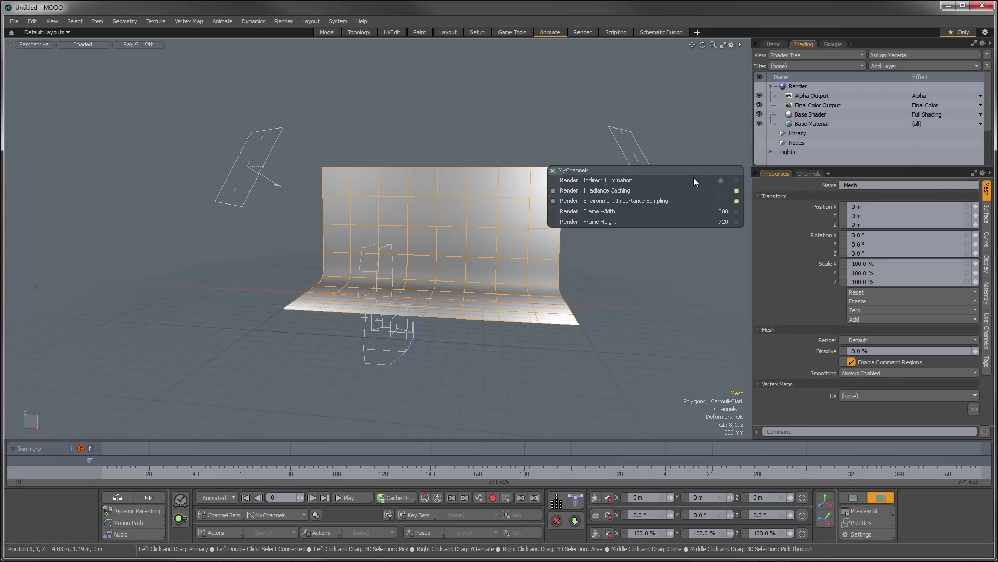
Step: Move the MyChannels overlay to the viewport's upper-left corner and set the render Frame Width to 1024 in it
drag(697, 172, 217, 56)
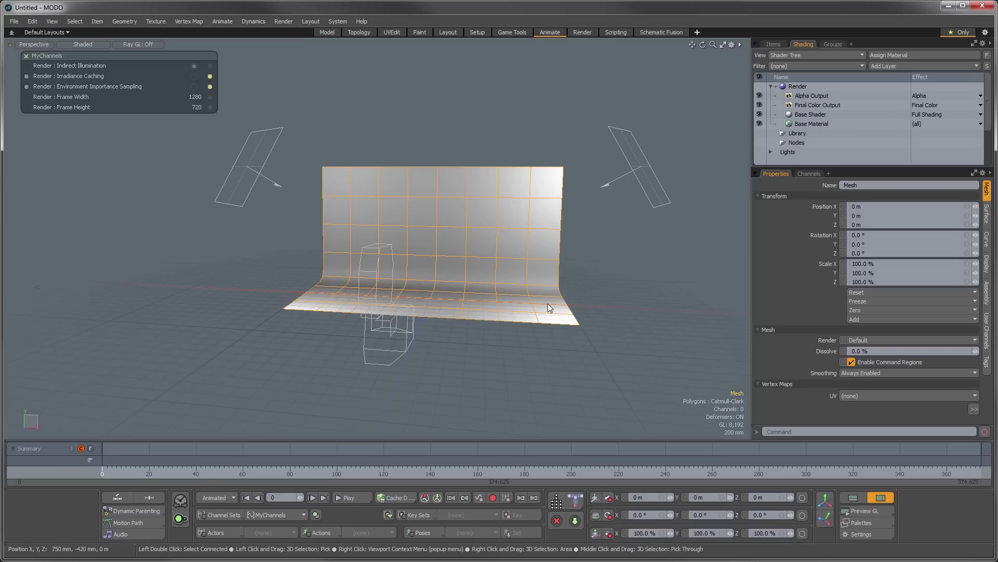
double_click(197, 108)
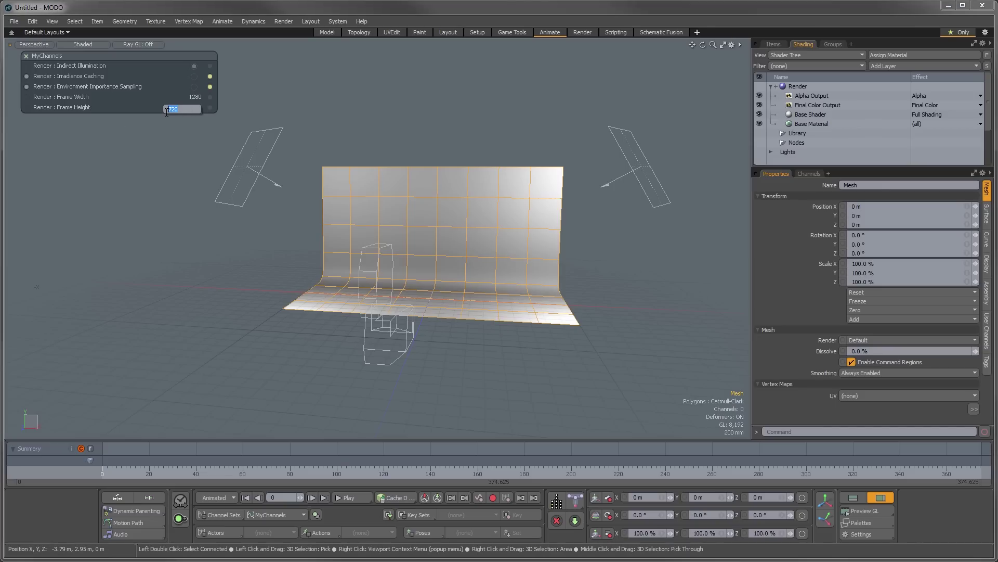
double_click(196, 97)
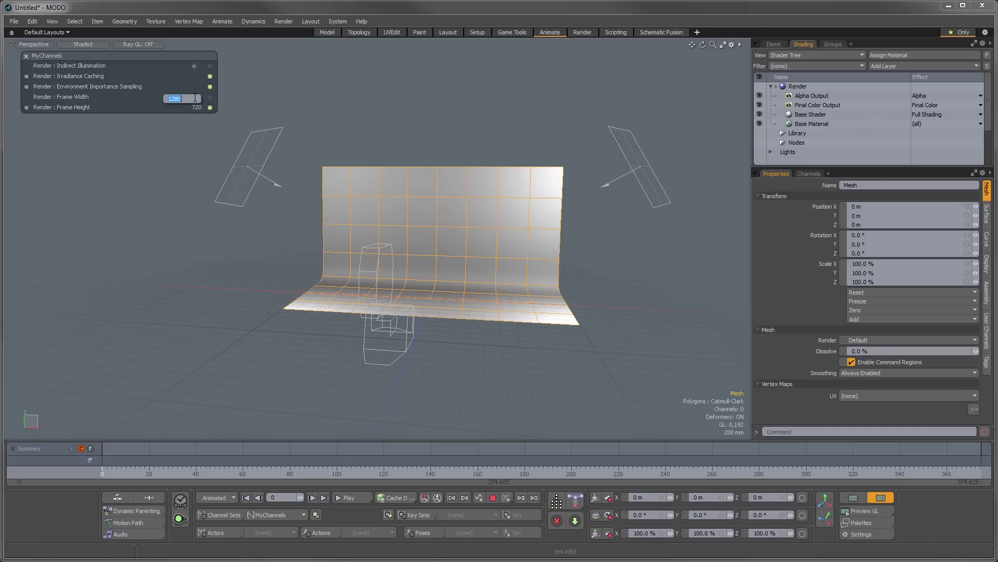
text(1)
key(Return)
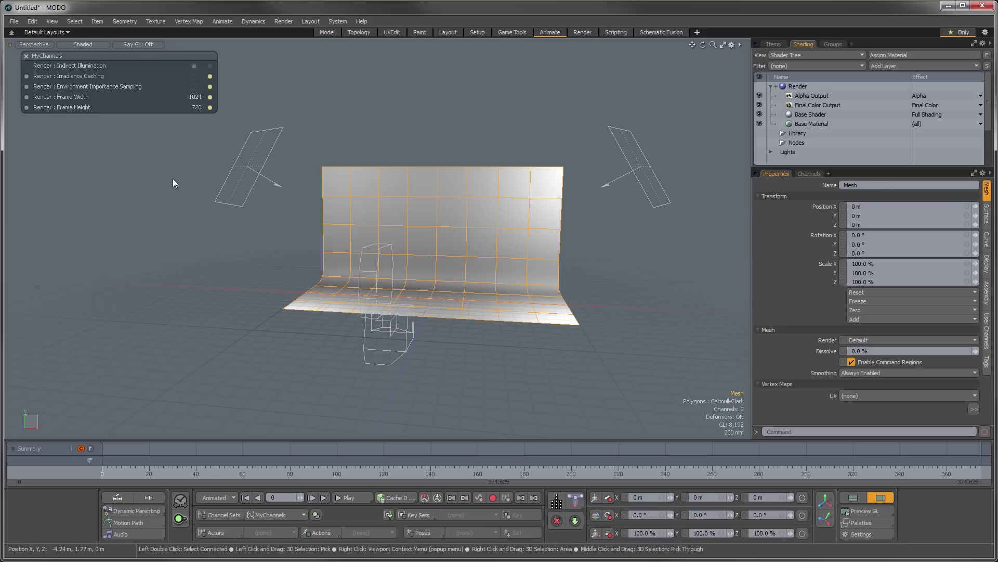
Step: Add the camera's Depth of Field Enable channel to the MyChannels channel set
click(400, 335)
alt+drag(401, 335, 345, 346)
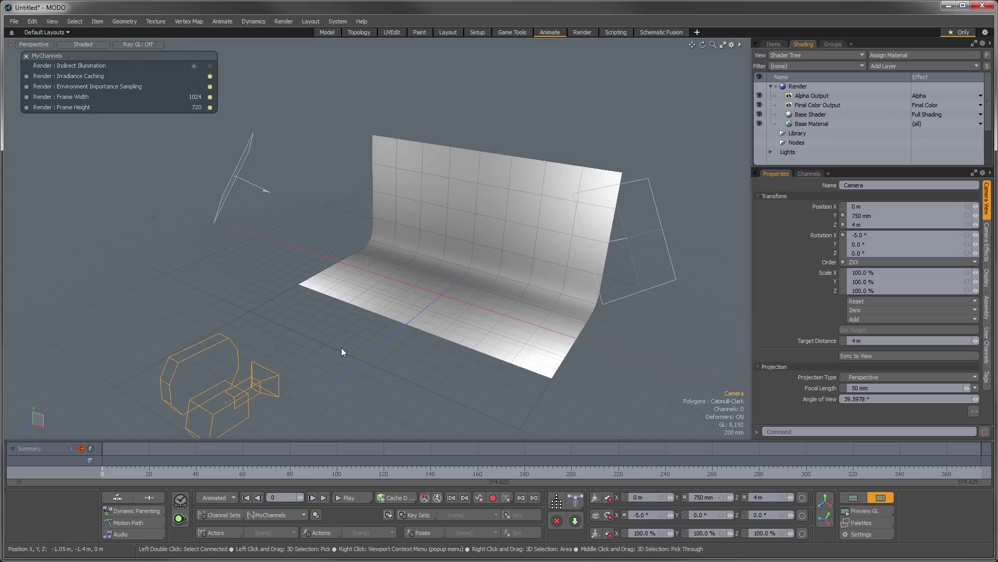
alt+drag(322, 297, 310, 318)
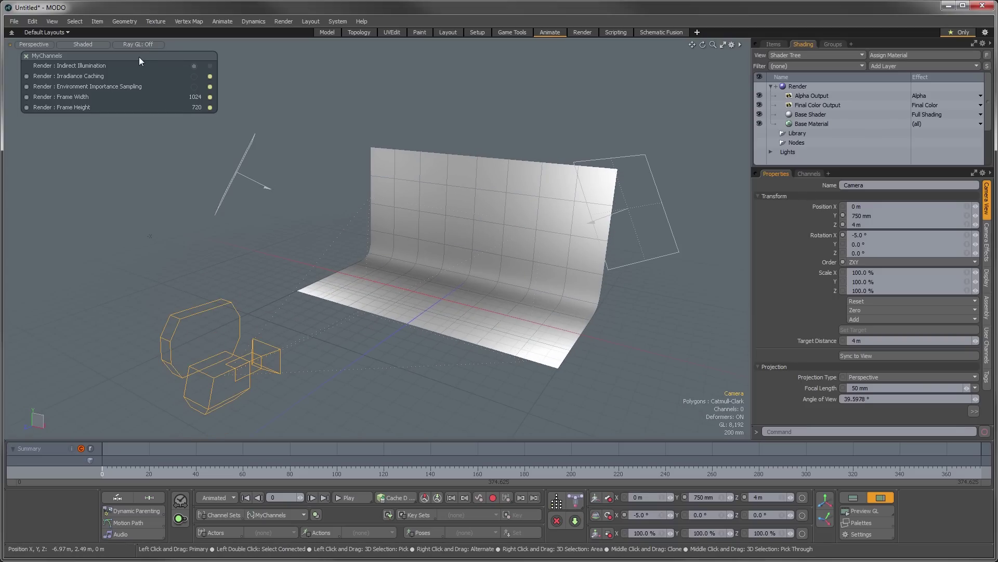
drag(701, 158, 803, 95)
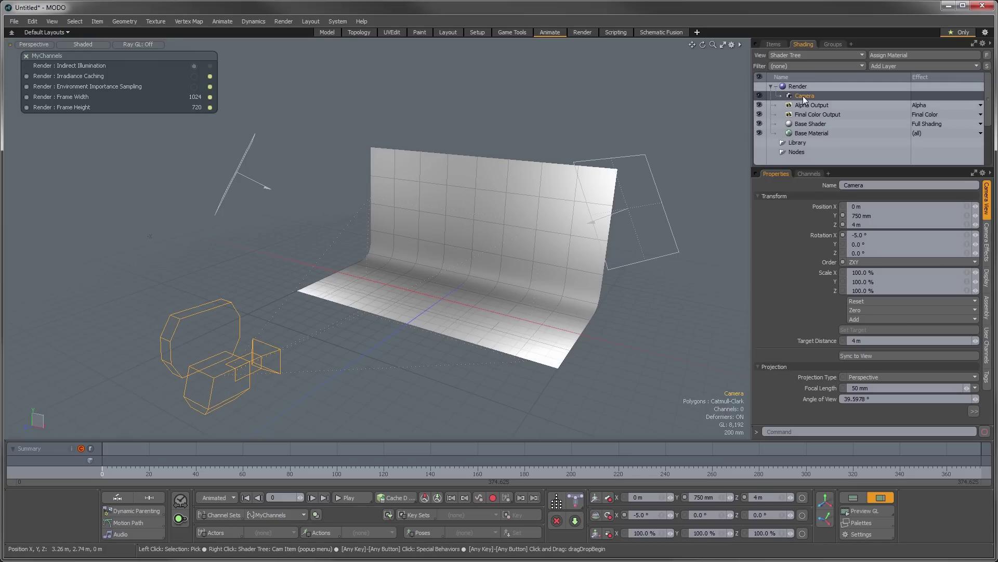
click(804, 104)
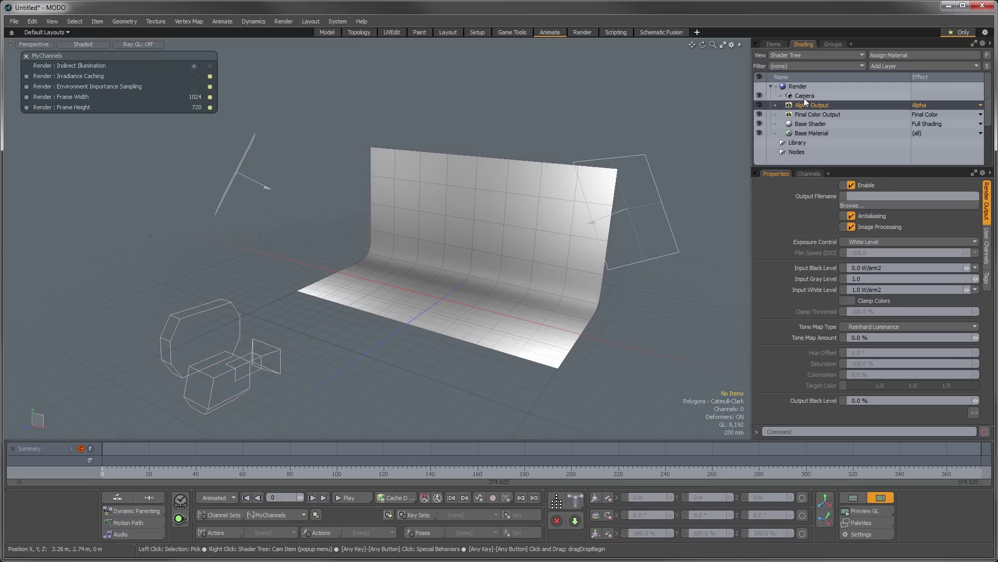
click(803, 98)
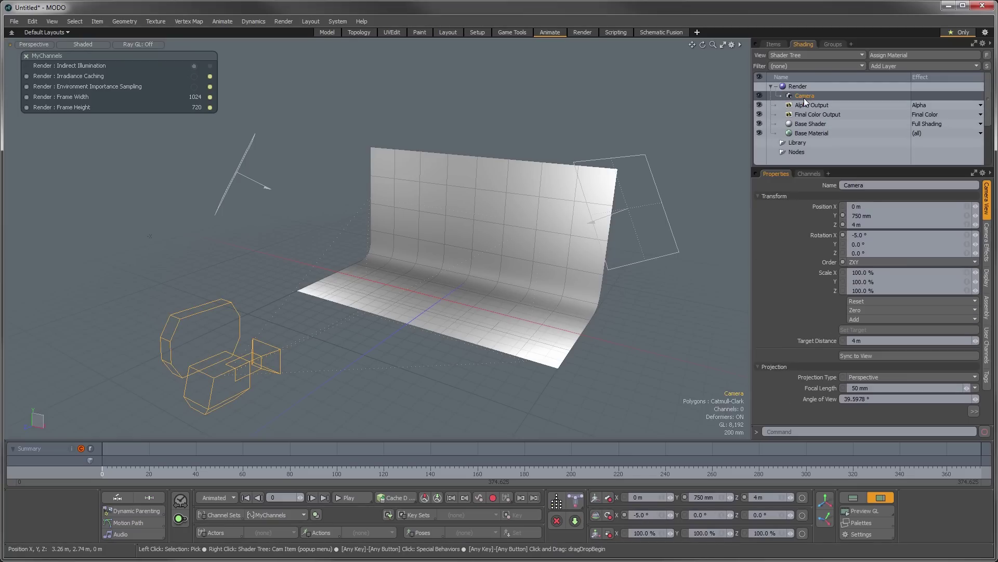
click(988, 245)
click(834, 197)
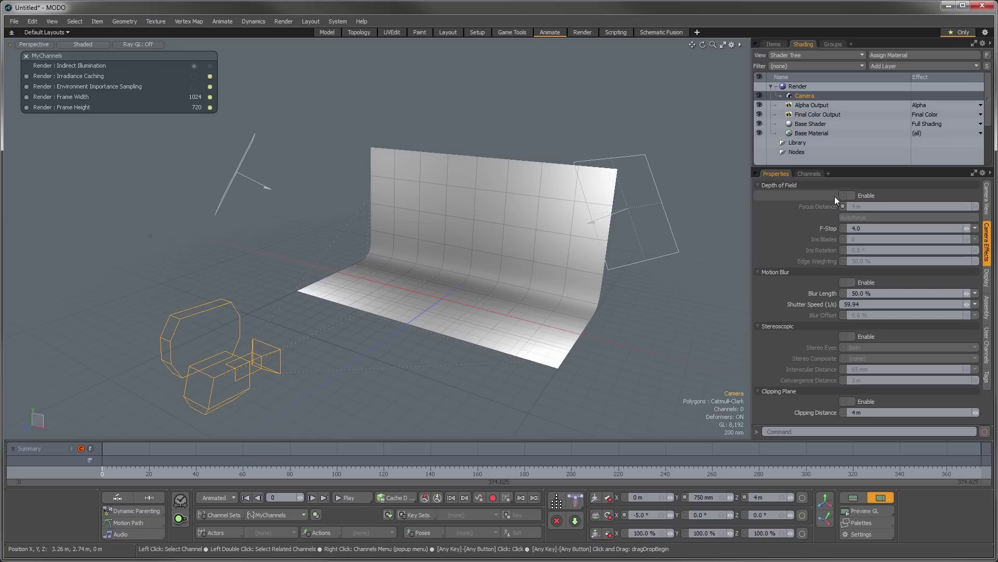
click(225, 515)
click(220, 465)
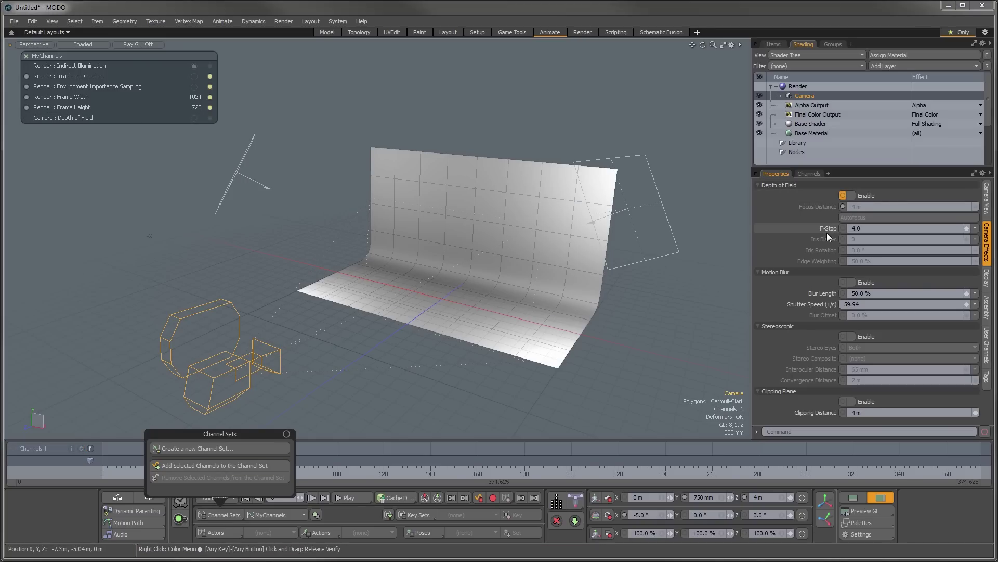
Step: Enable the camera's depth of field and add its Focus Distance channel to the MyChannels set
click(849, 197)
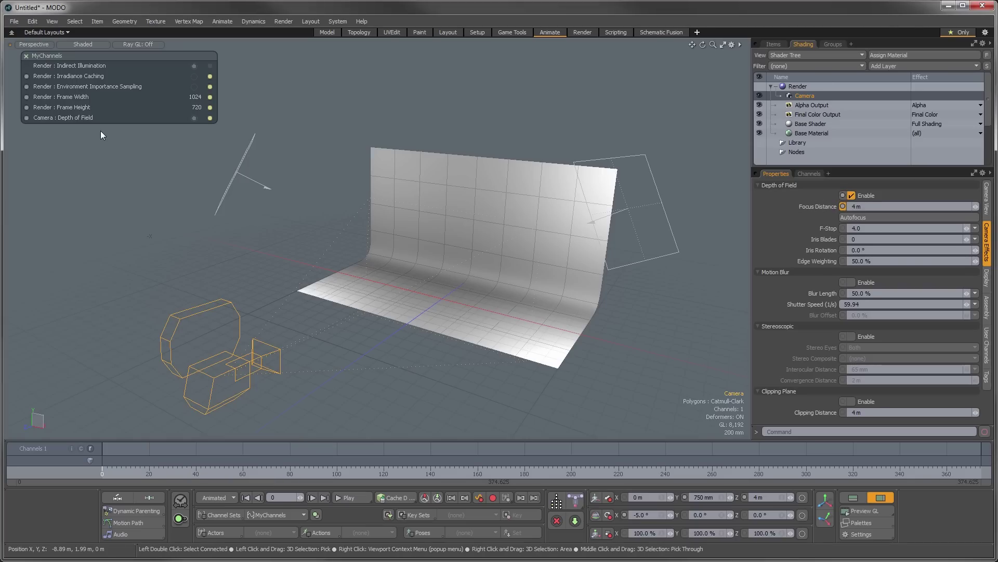
click(235, 517)
click(220, 466)
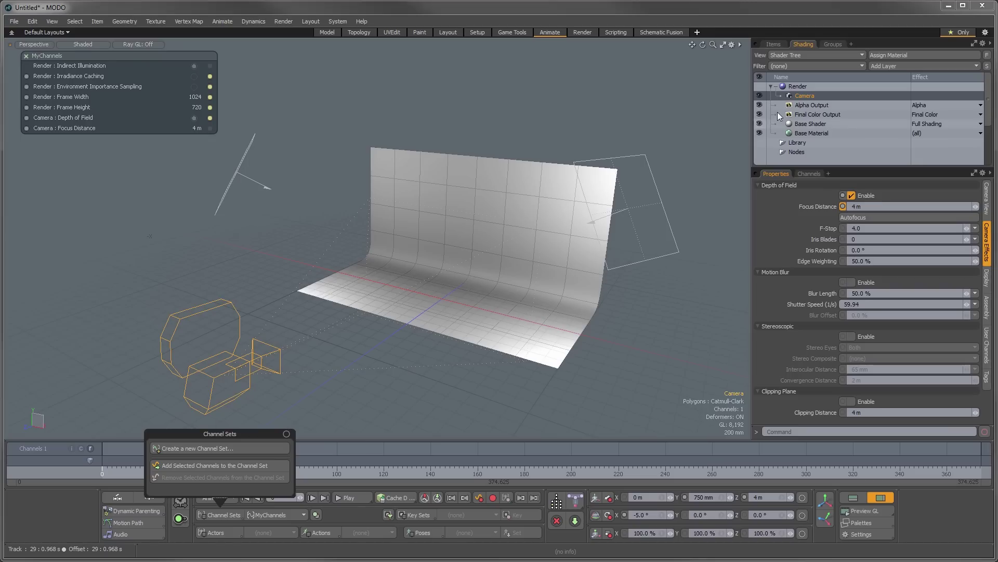
Step: Add a Locator item to the scene and hide it in the viewport
click(775, 44)
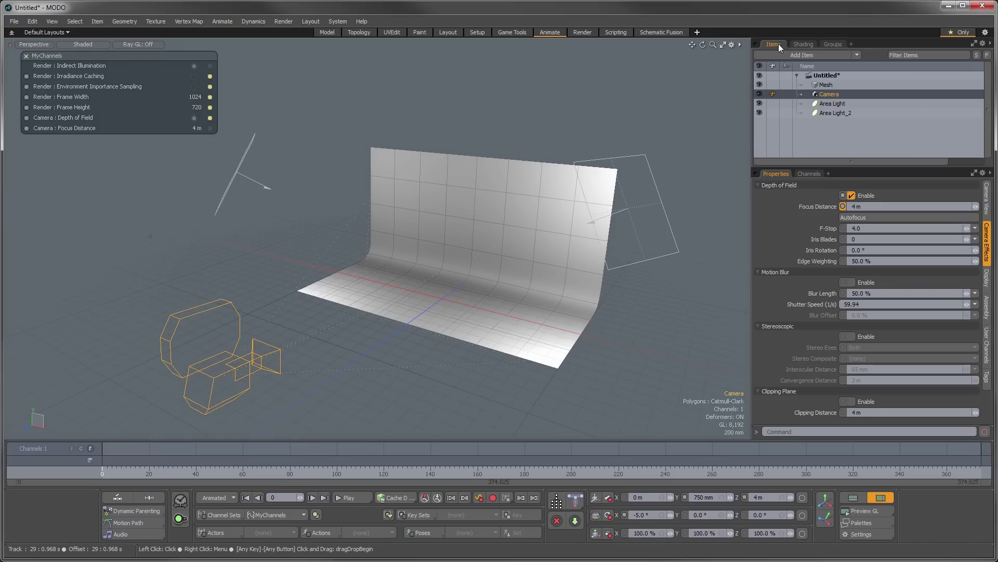
click(857, 54)
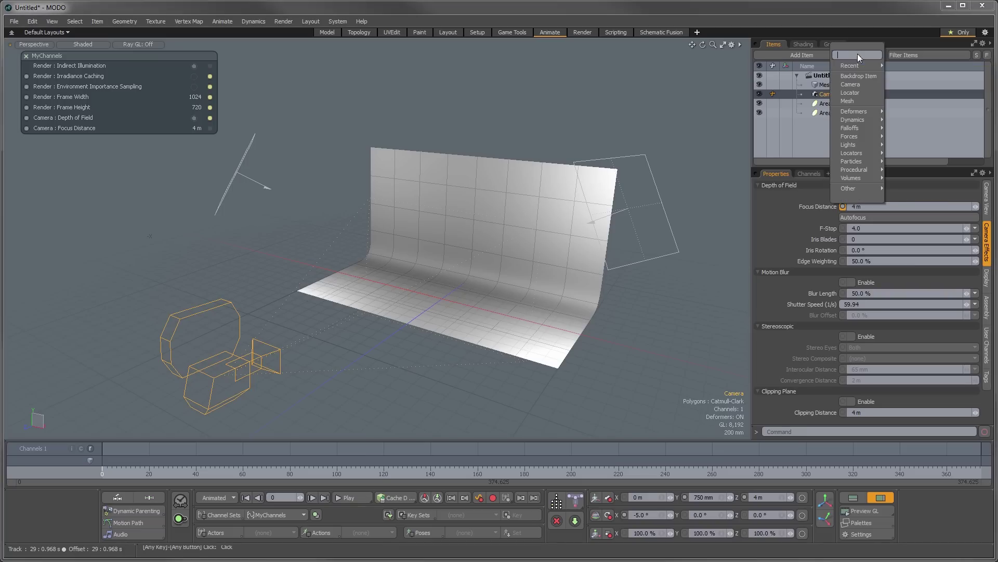
click(862, 95)
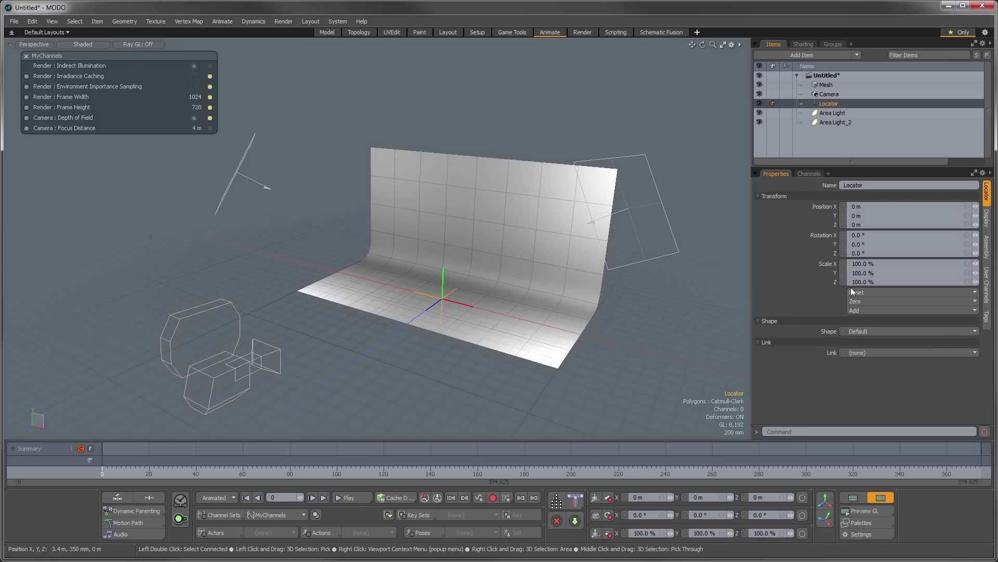
click(760, 103)
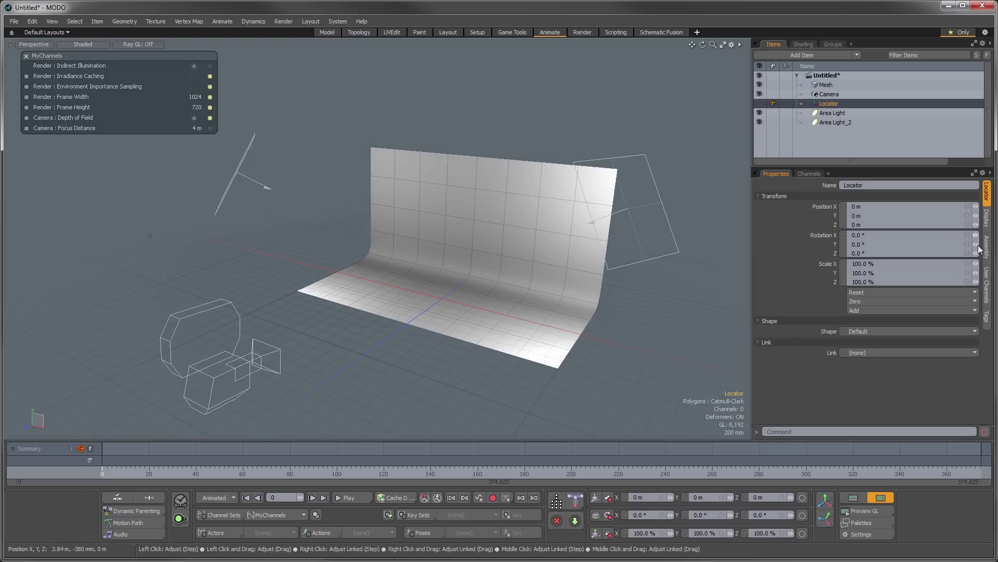
Step: Start a float user channel on the Locator with the username Camera Focus Distance and a default value of 4.0
click(987, 286)
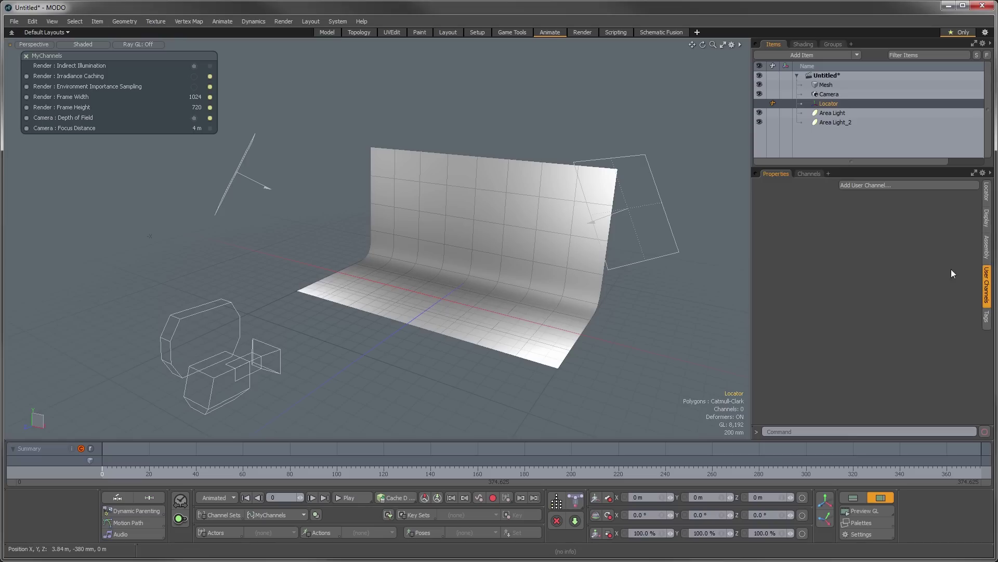
click(864, 185)
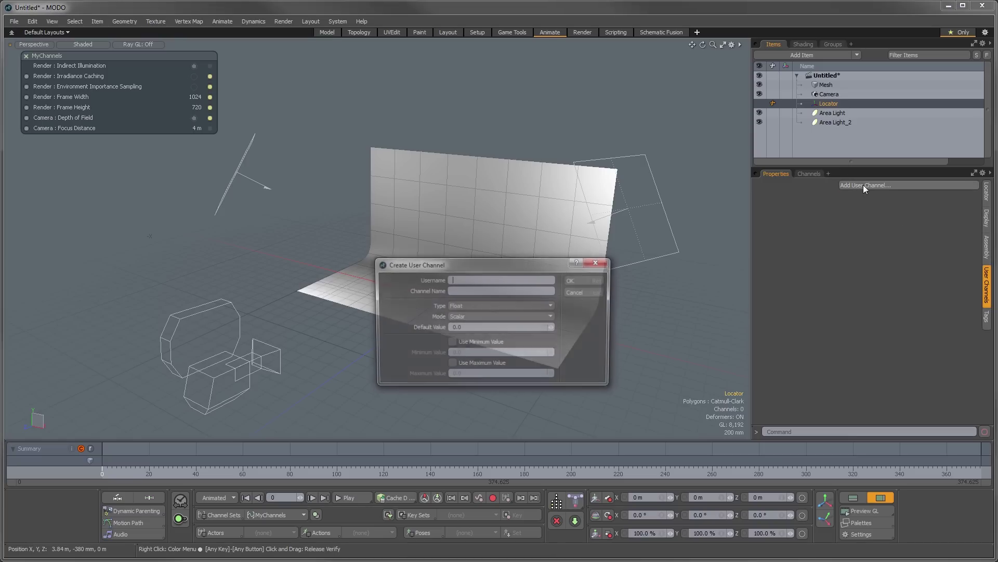
drag(480, 264, 497, 256)
click(497, 272)
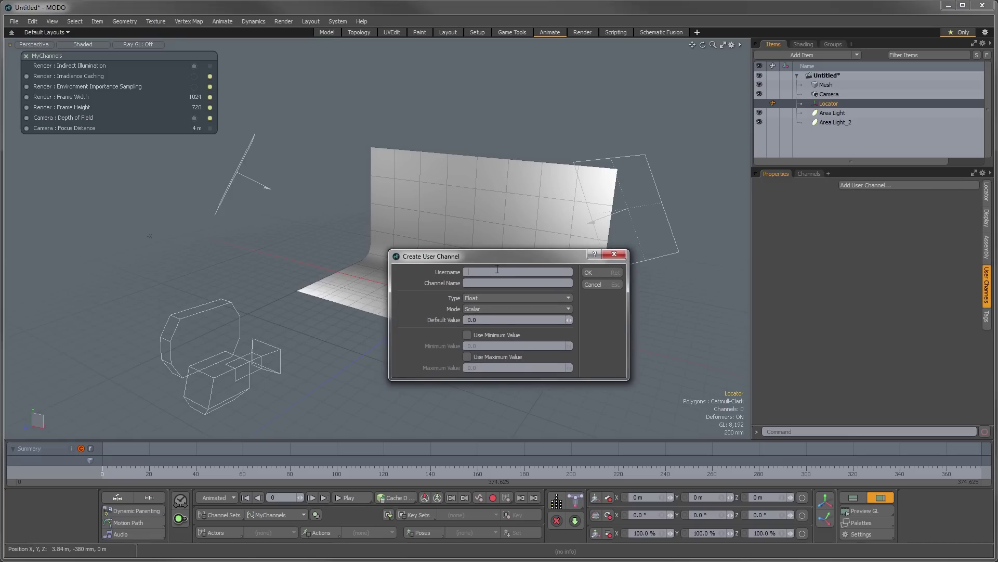
text(Camera Focus Distance SLider)
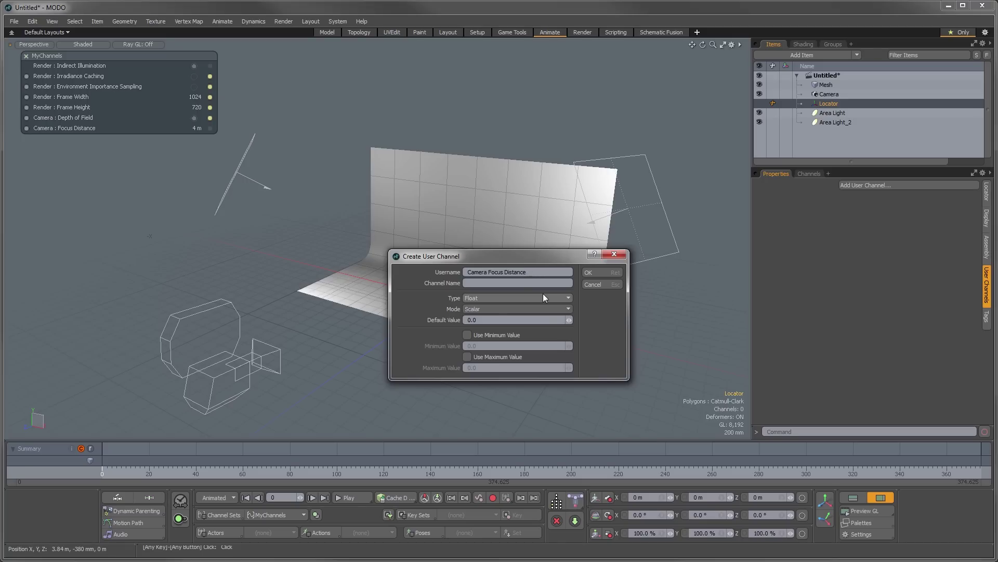
key(Tab)
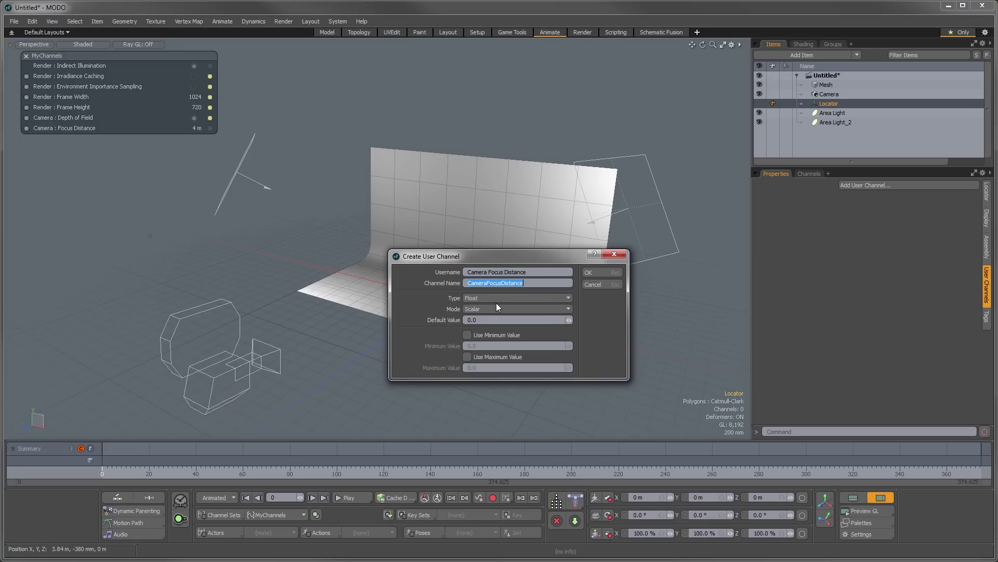
key(Tab)
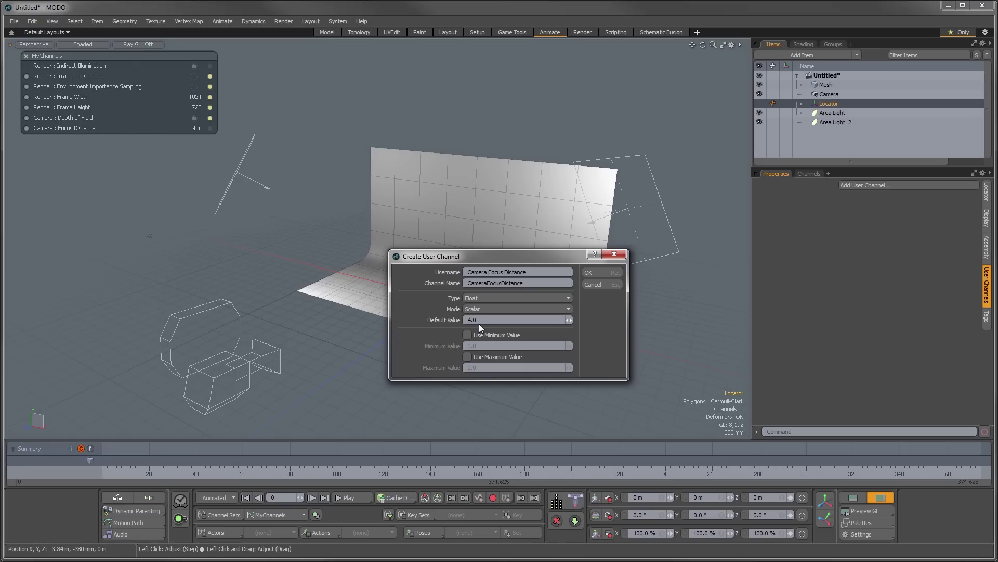
Step: Limit the new user channel to a minimum of 0.1 and a maximum of 20.0 and create it
click(468, 335)
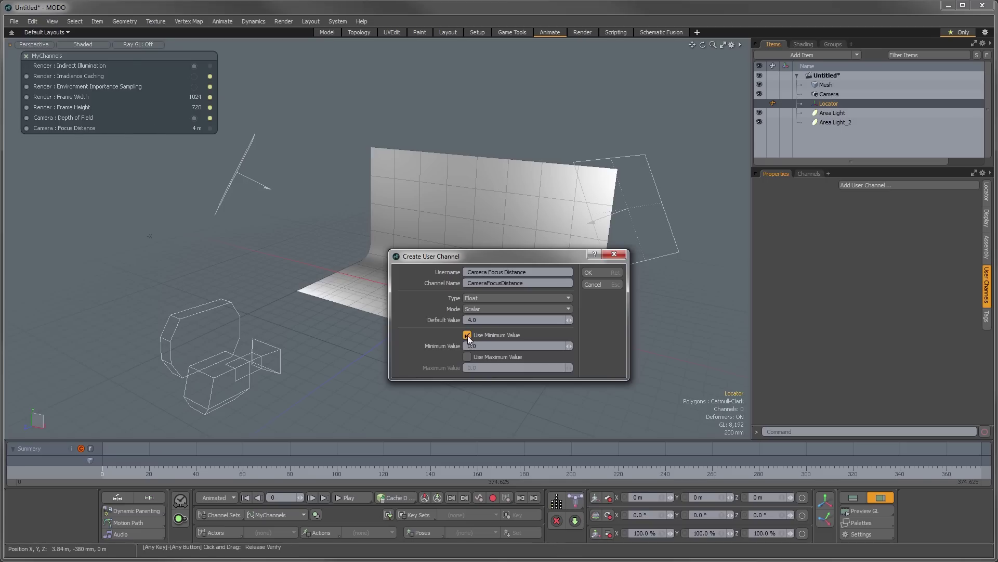
click(481, 345)
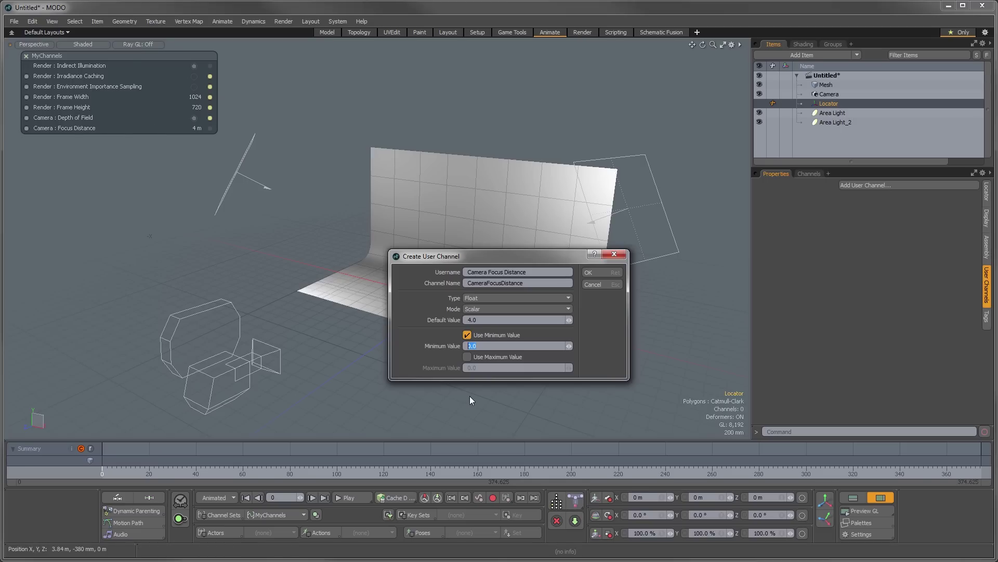
text(0.1)
click(467, 356)
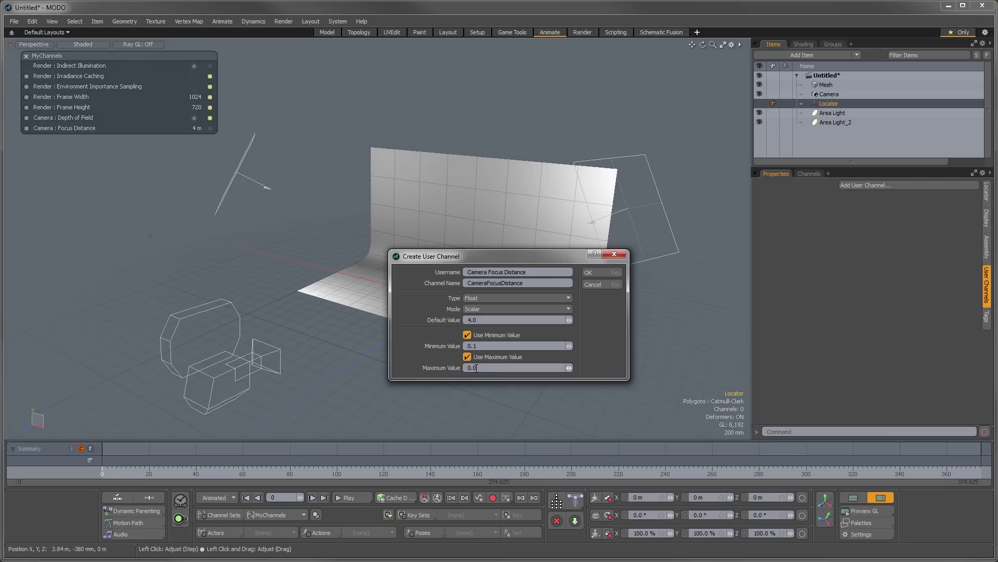
click(469, 367)
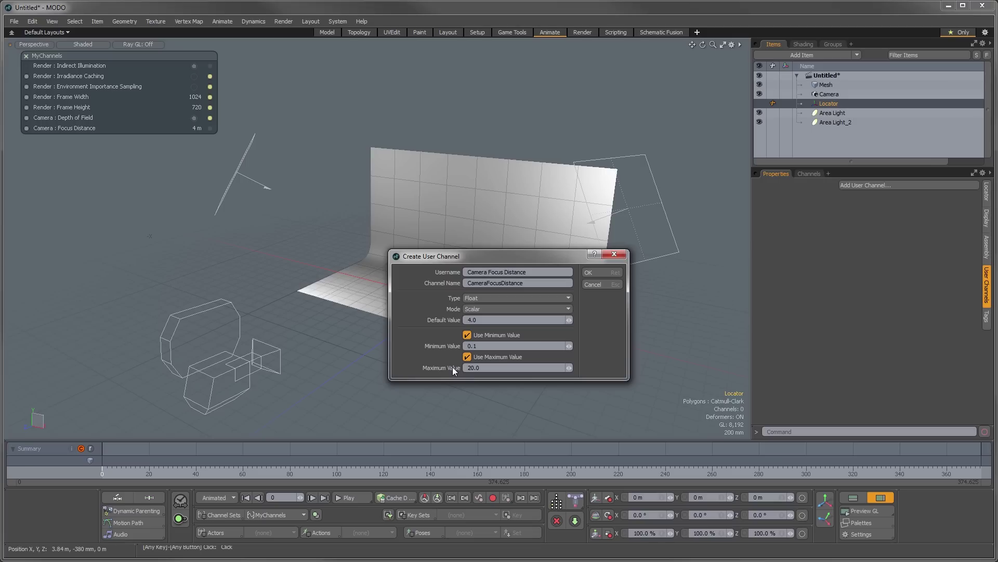
click(612, 270)
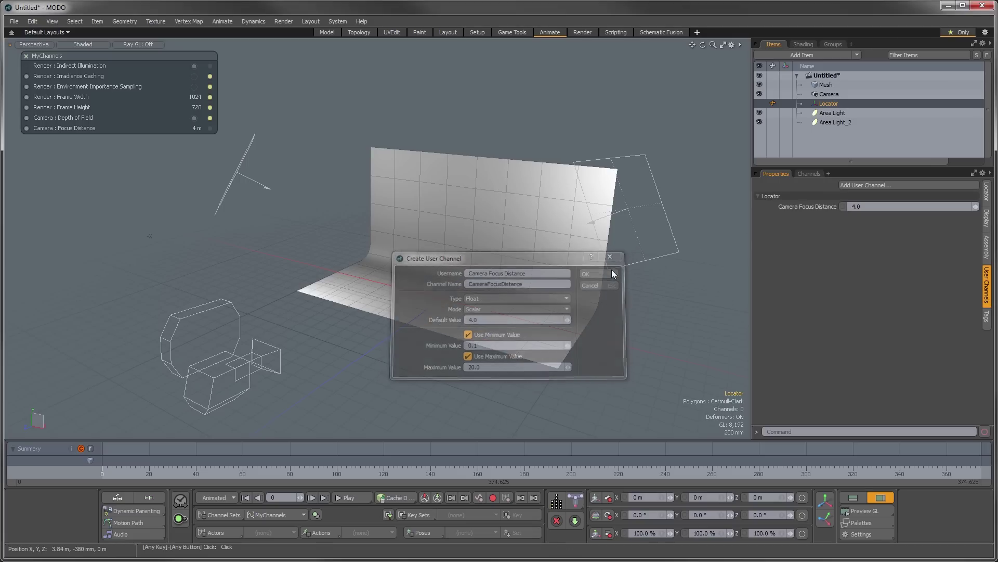
Step: Add the Locator's Camera Focus Distance channel to the MyChannels set and set its slider to 5.4
click(795, 208)
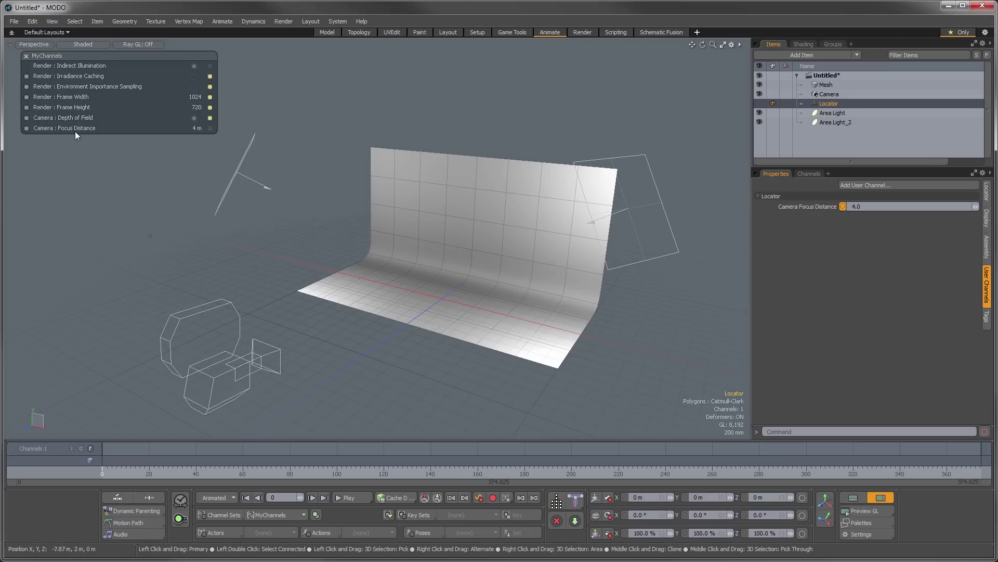
click(219, 519)
click(212, 466)
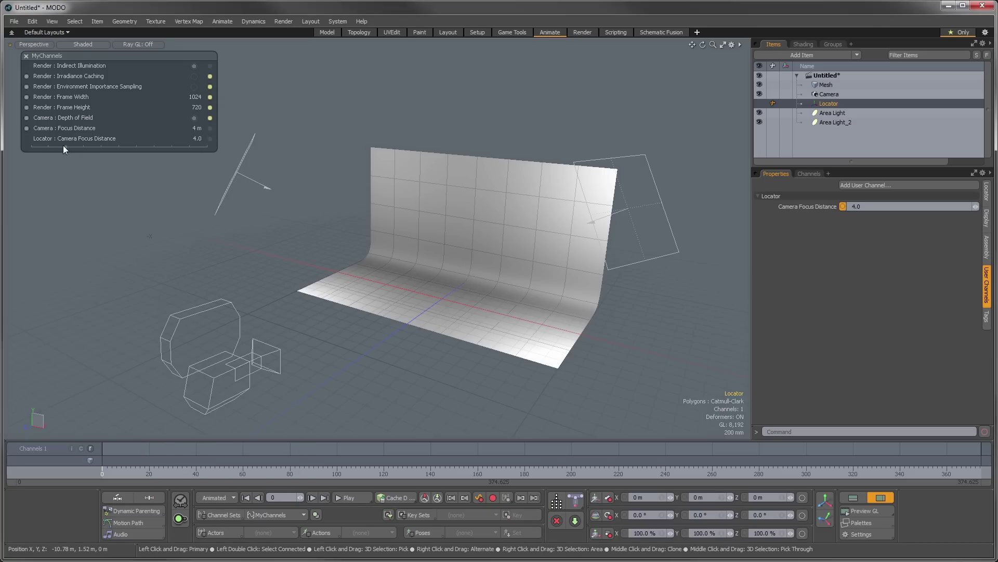
mouse_move(65, 147)
mouse_down()
mouse_move(145, 146)
mouse_move(78, 147)
mouse_up()
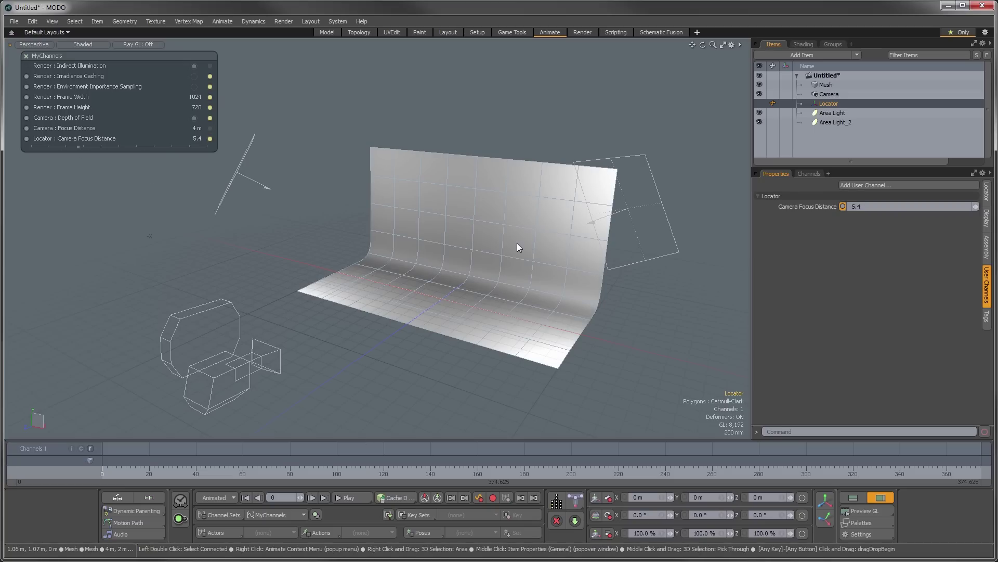
Step: Switch to the Setup layout, reveal the schematic and place the Locator item in its workspace
key(ctrl+Tab)
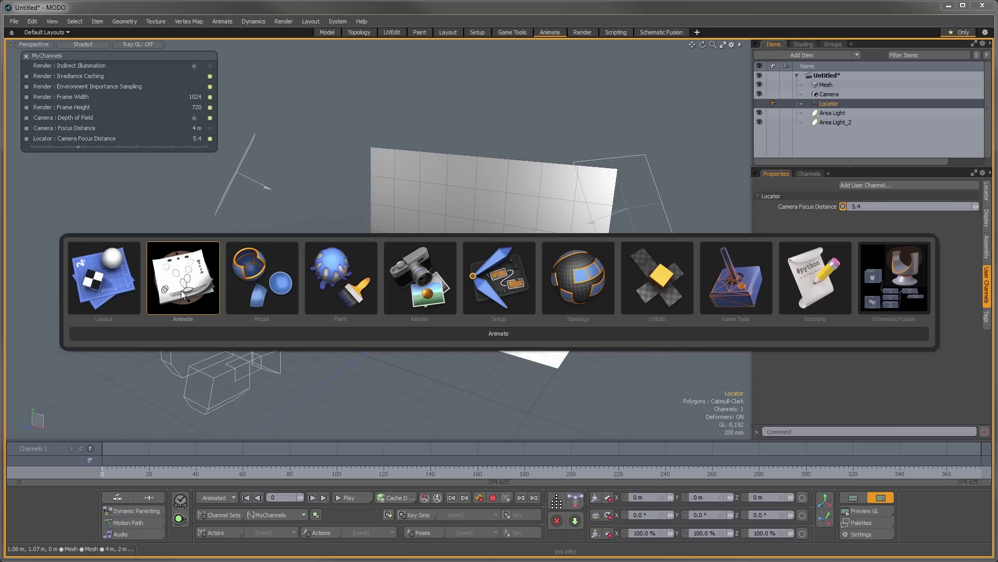
click(498, 294)
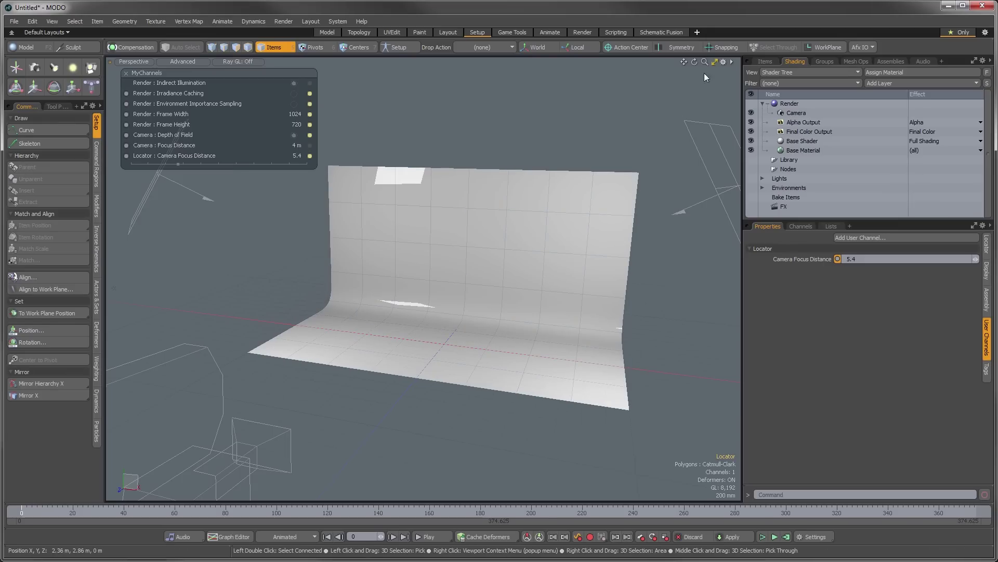
click(715, 62)
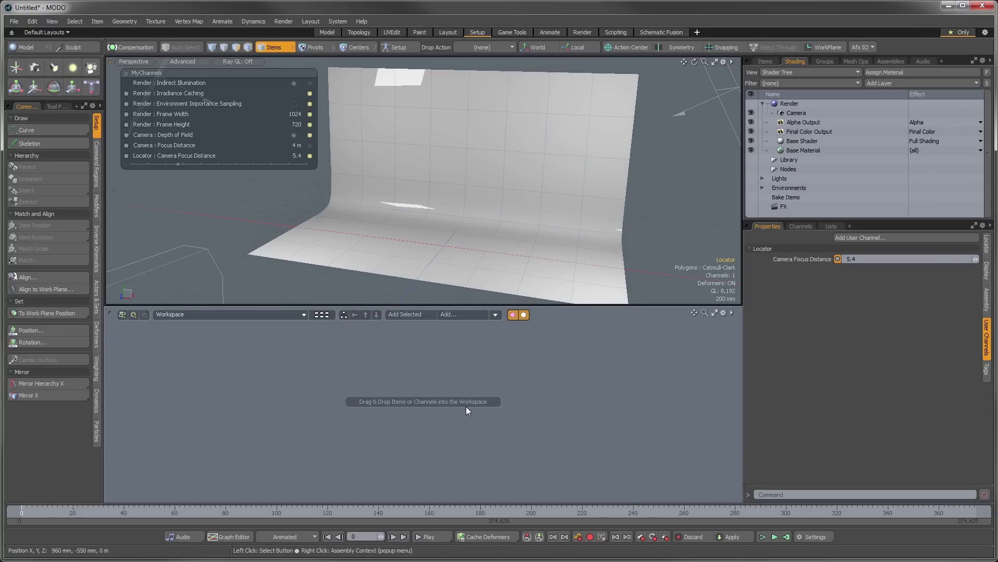
click(765, 61)
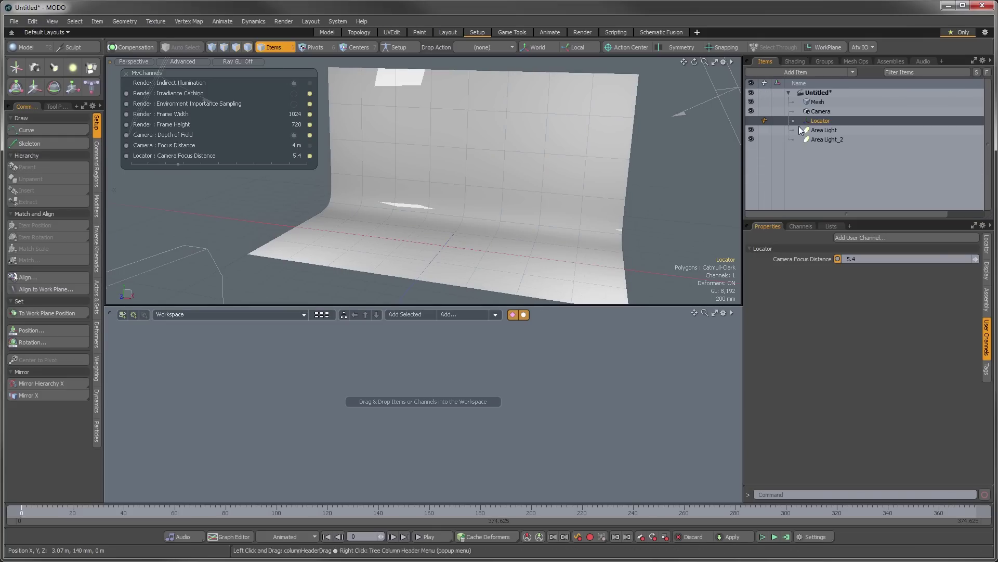
mouse_move(821, 120)
mouse_down()
mouse_move(785, 156)
mouse_move(496, 332)
mouse_move(497, 347)
mouse_up()
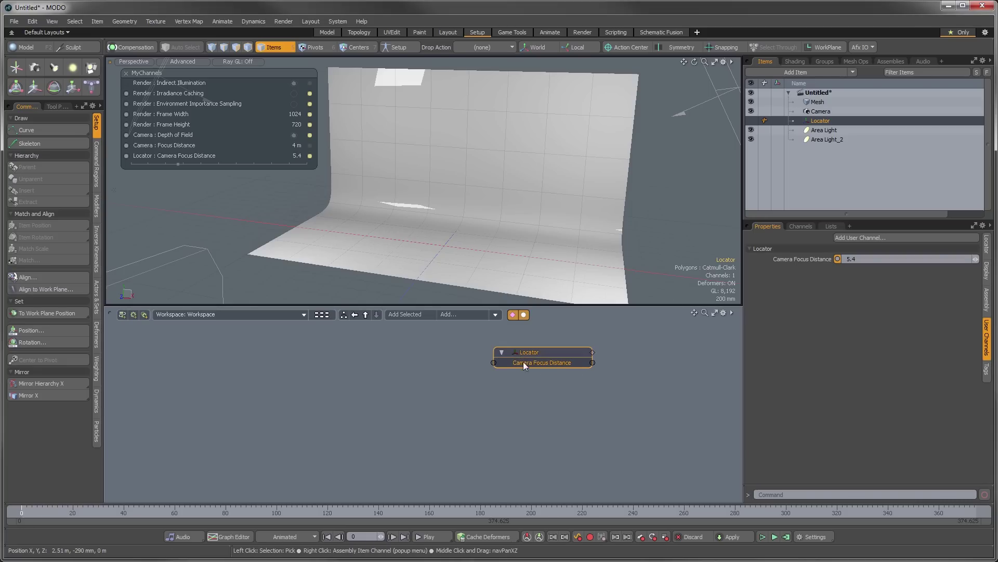
drag(556, 354, 526, 363)
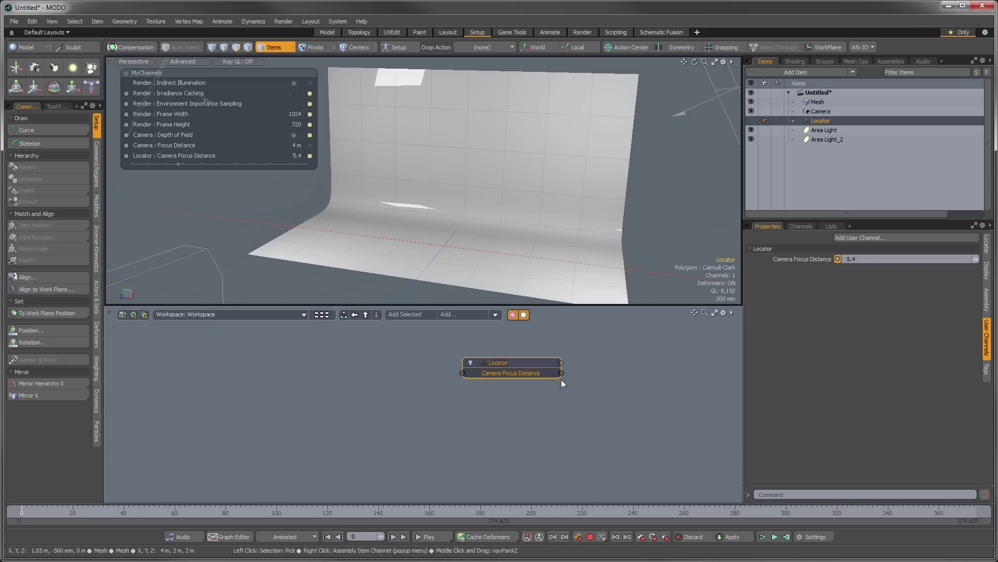
Step: Add the Camera item to the schematic and expose its Focus Distance channel on the node
click(809, 112)
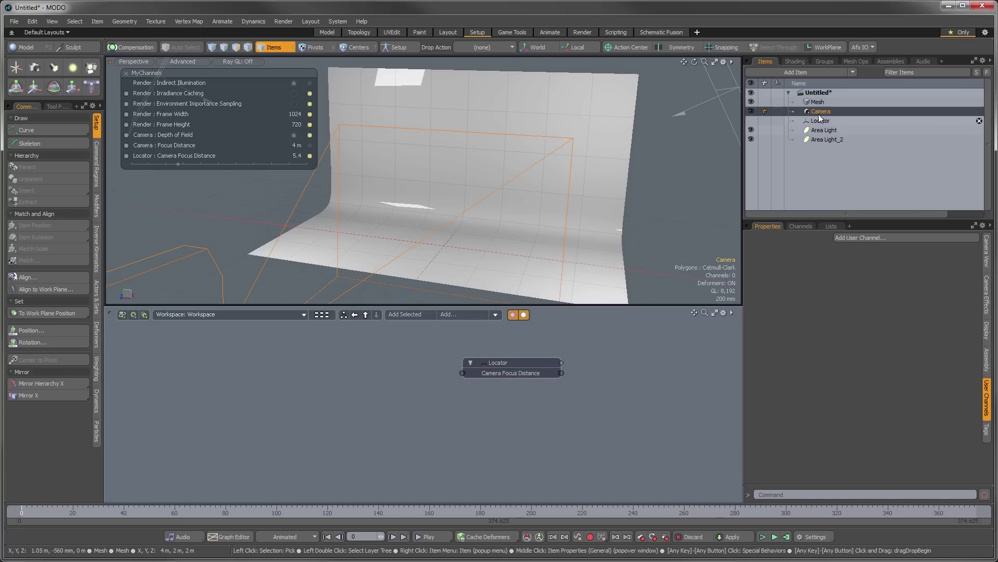
drag(809, 114, 285, 383)
click(985, 292)
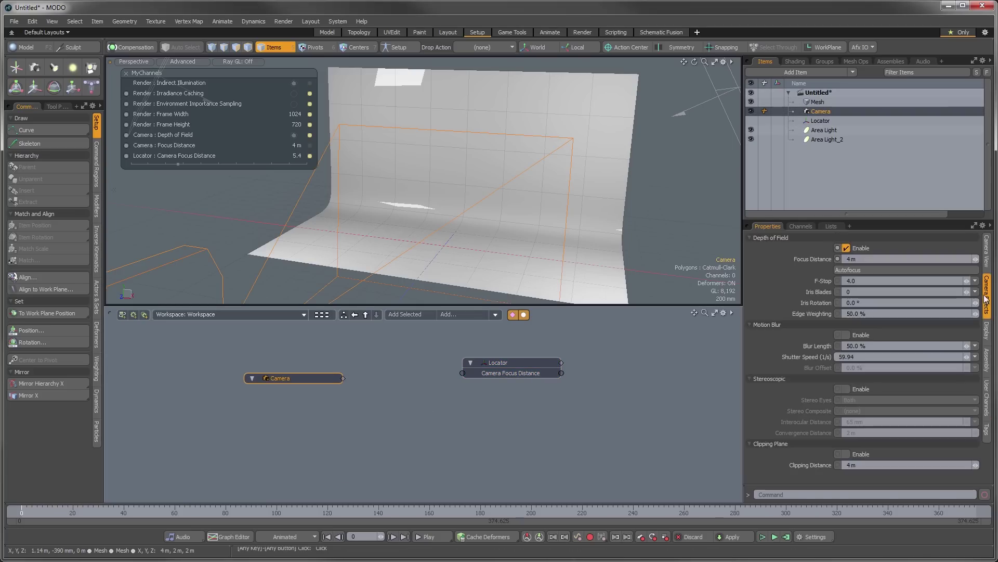
click(820, 258)
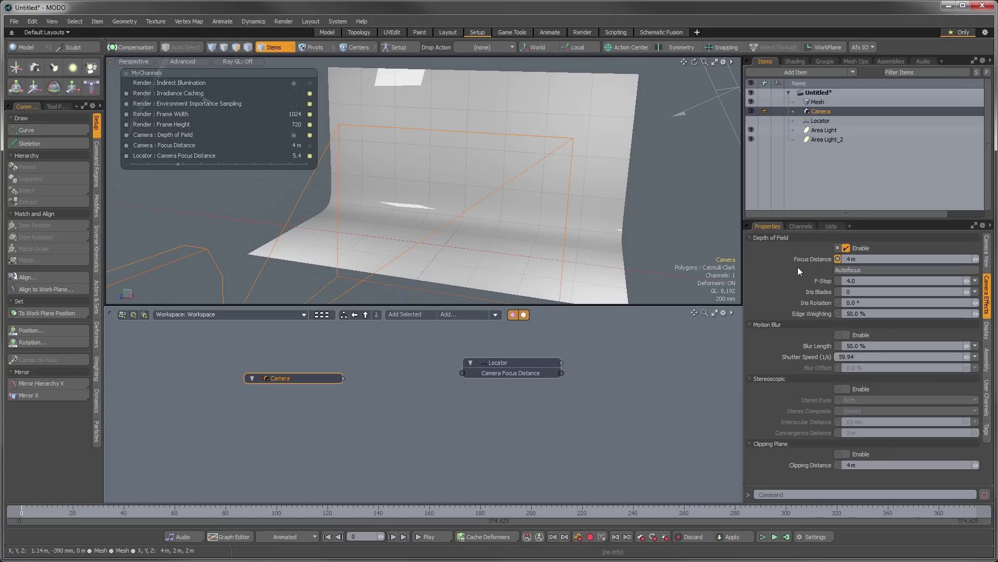
click(416, 315)
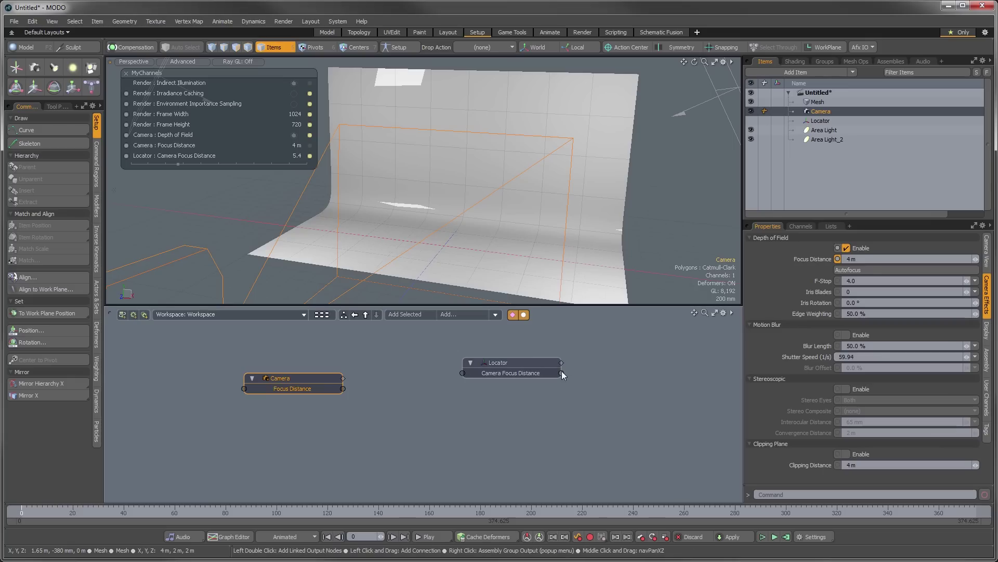
Step: Link the Locator's Camera Focus Distance output to the camera's Focus Distance input and set the slider to 5.6
drag(563, 373, 242, 389)
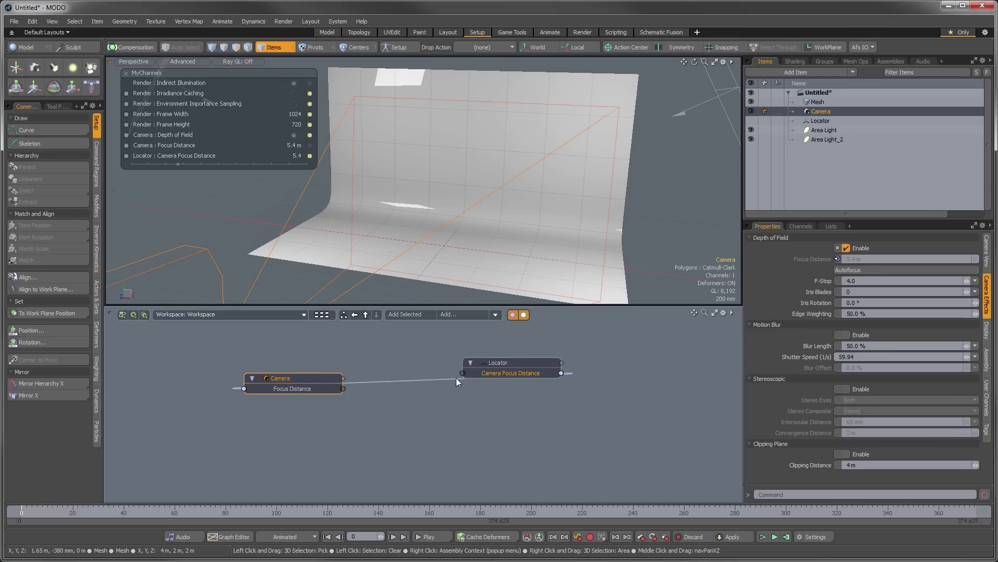
drag(305, 376, 357, 382)
scroll(350, 270, down, 5)
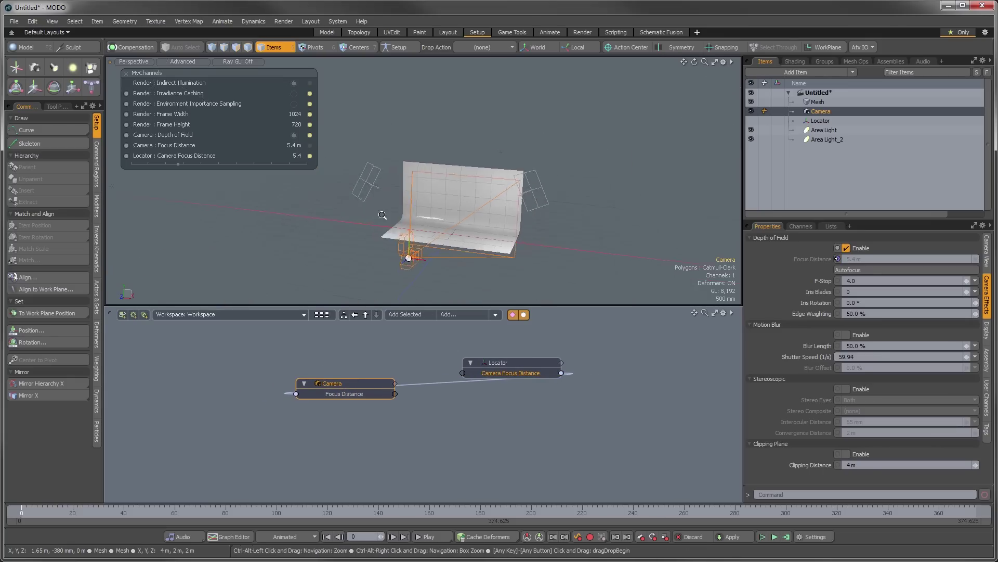
alt+drag(350, 269, 314, 247)
mouse_move(178, 164)
mouse_down()
mouse_move(154, 164)
mouse_move(179, 164)
mouse_up()
alt+shift+drag(343, 252, 356, 234)
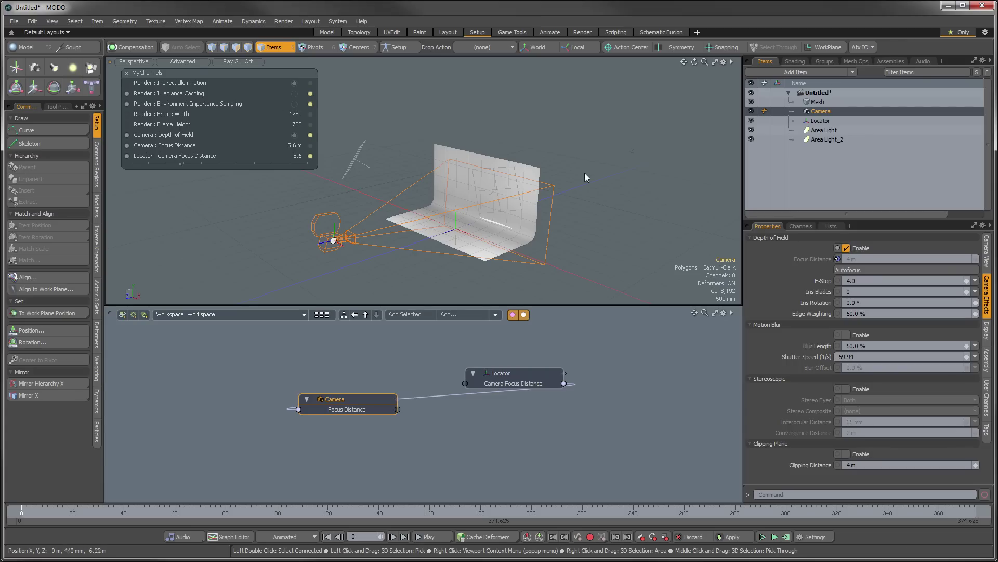
Step: Remove the camera's own Focus Distance channel from the MyChannels channel set
click(820, 60)
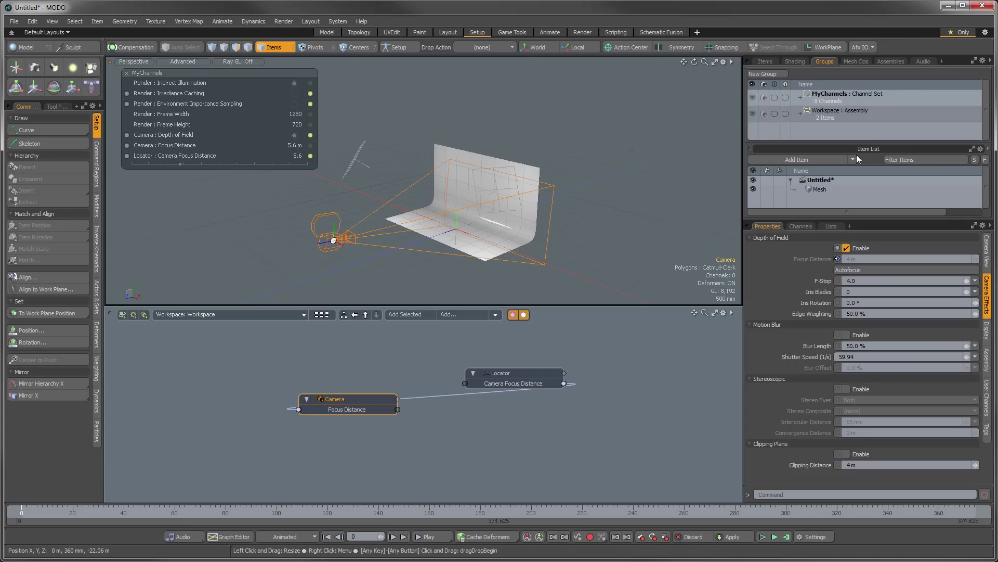
click(801, 97)
drag(815, 144, 813, 205)
click(831, 166)
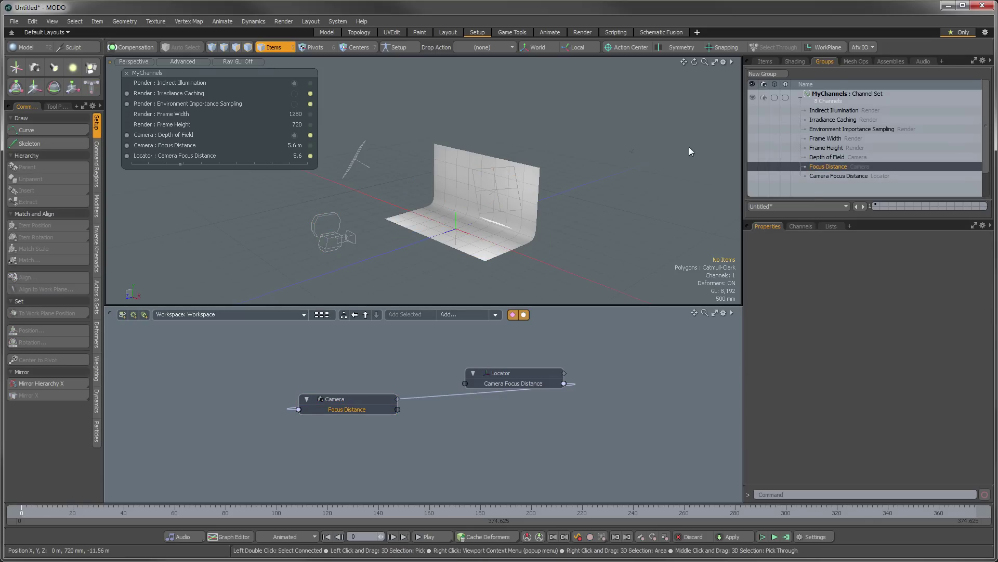
right_click(832, 169)
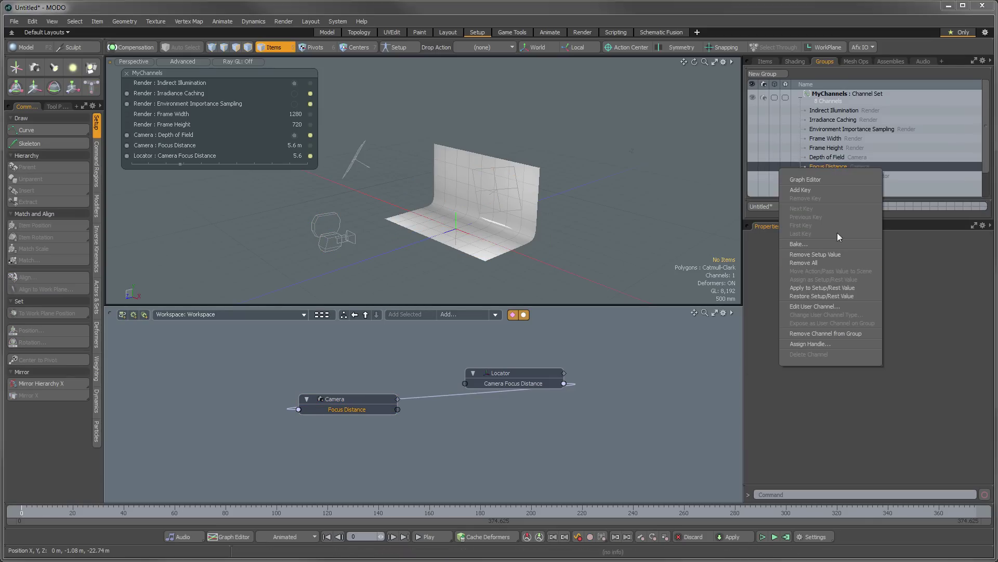
click(823, 331)
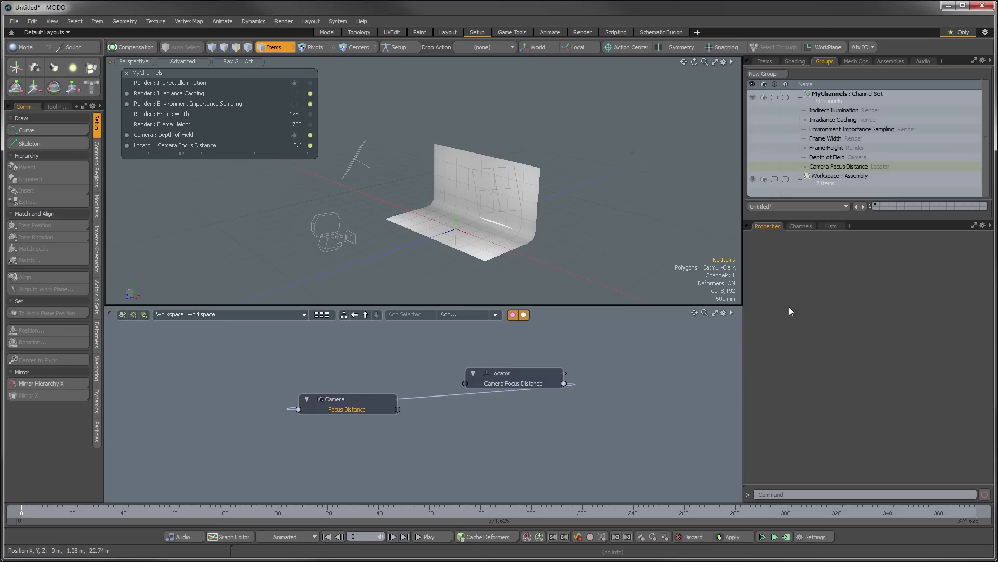